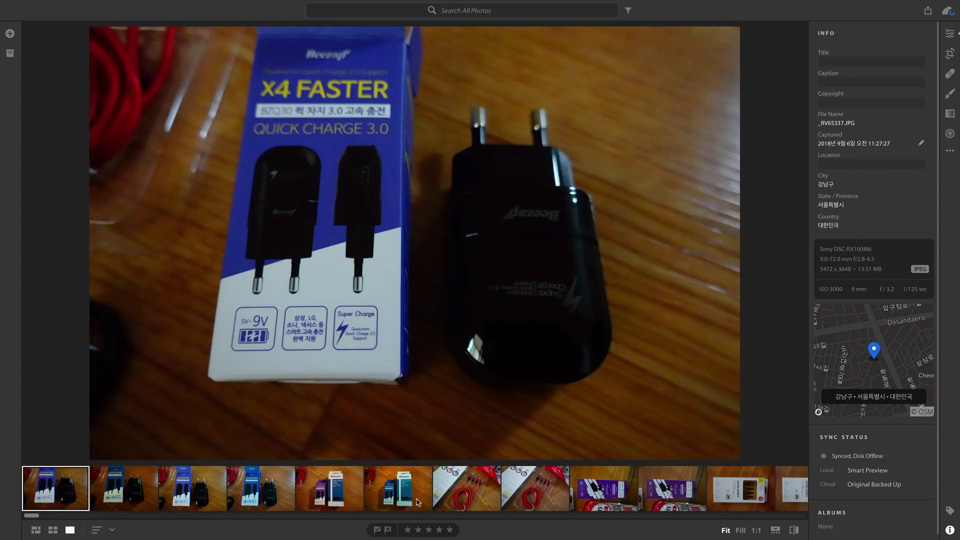
- Open the charger photo _RV65336.JPG from the filmstrip and zoom it to 100%
scroll(423, 485, down, 5)
scroll(423, 486, down, 2)
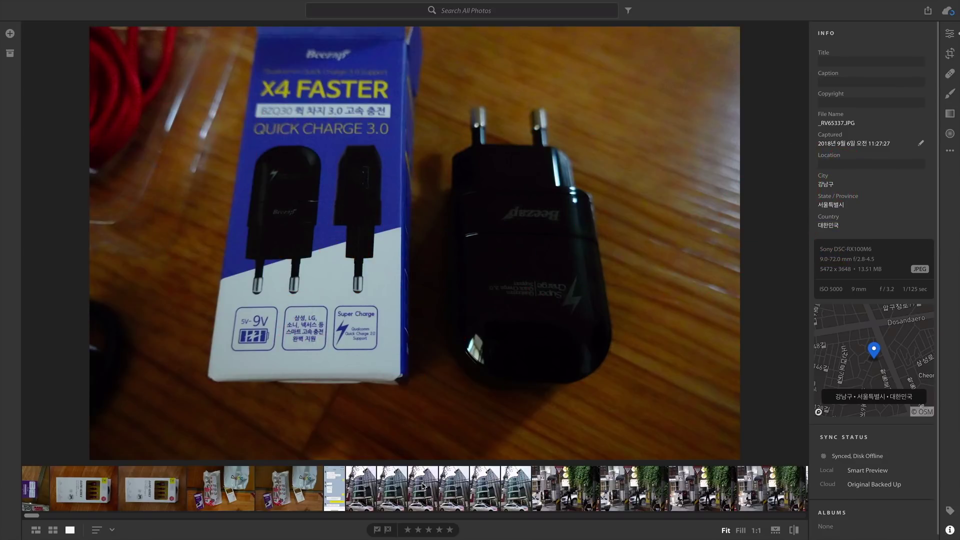
scroll(422, 485, down, 3)
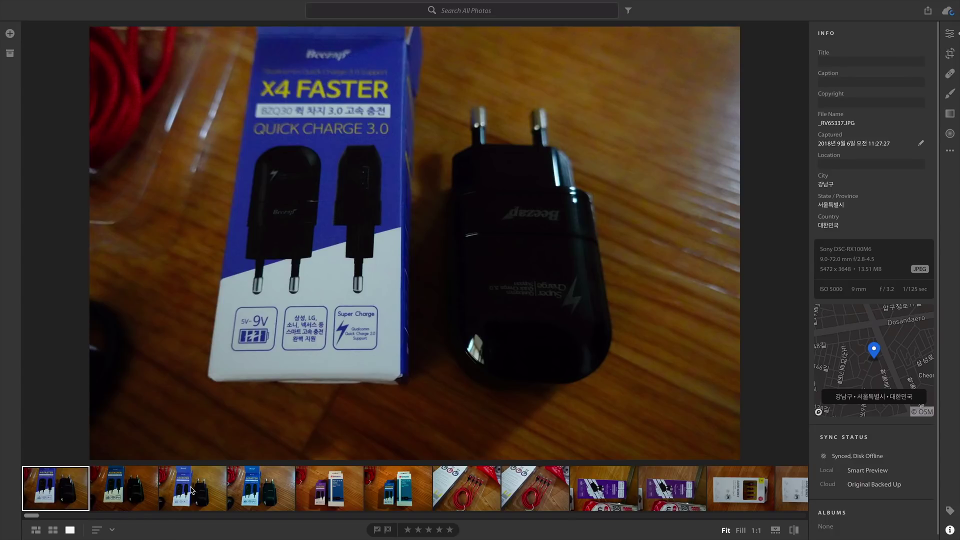
click(192, 490)
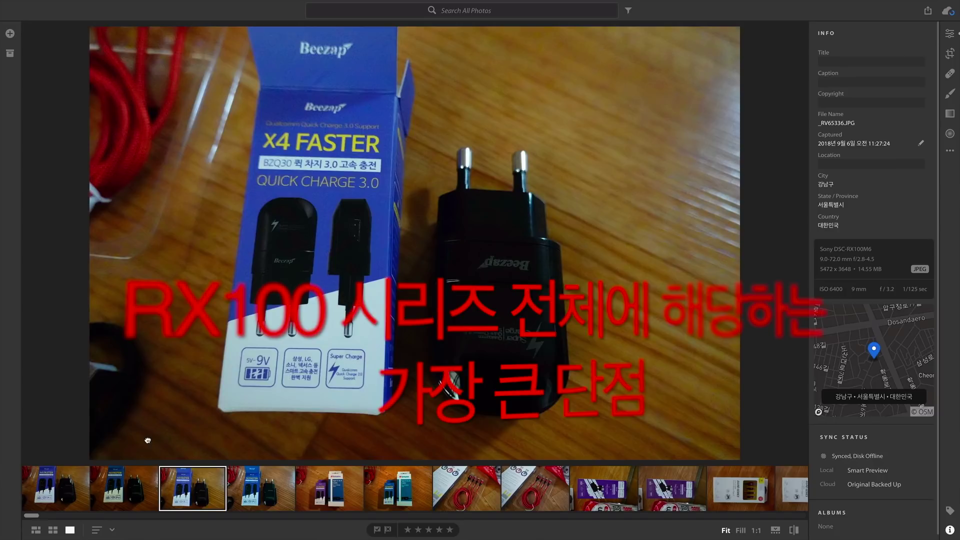
drag(147, 440, 504, 279)
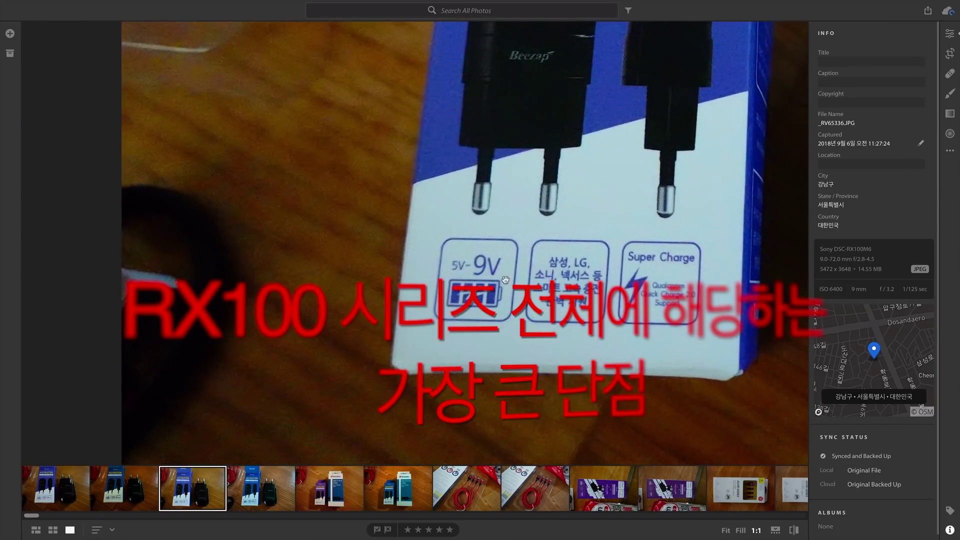
- Pan the 100% view across the X4 FASTER box, Super Charge lettering and charger prongs
drag(236, 233, 320, 438)
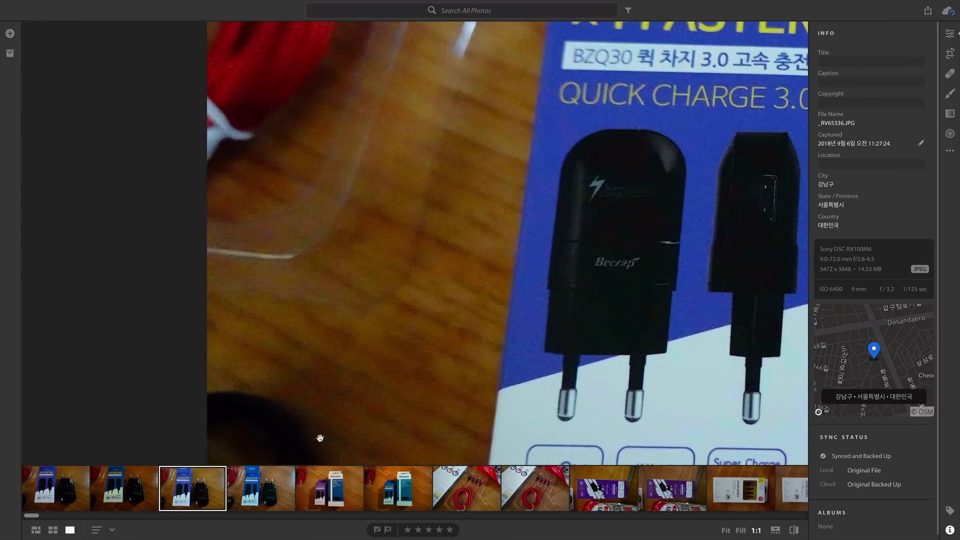
drag(429, 171, 281, 437)
drag(322, 257, 420, 466)
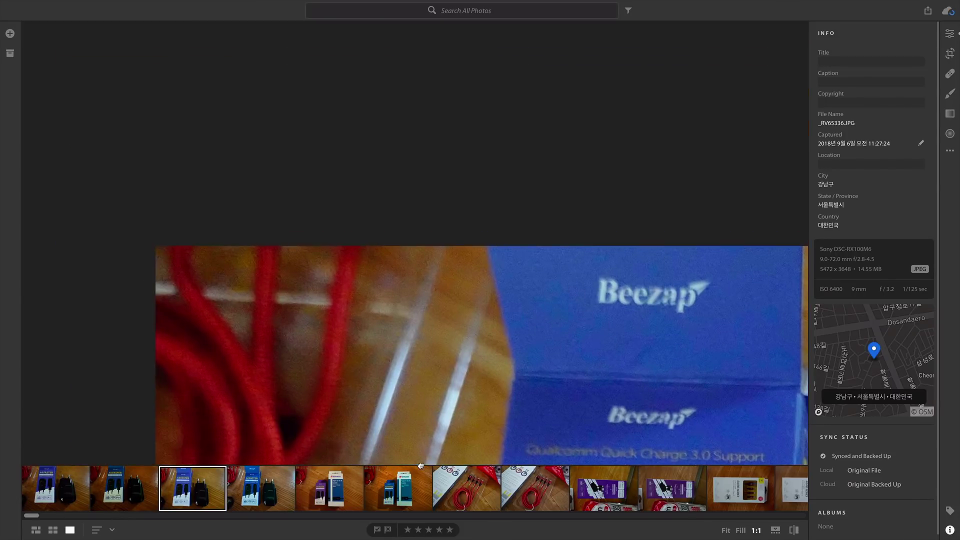
drag(465, 426, 223, 101)
drag(577, 342, 346, 173)
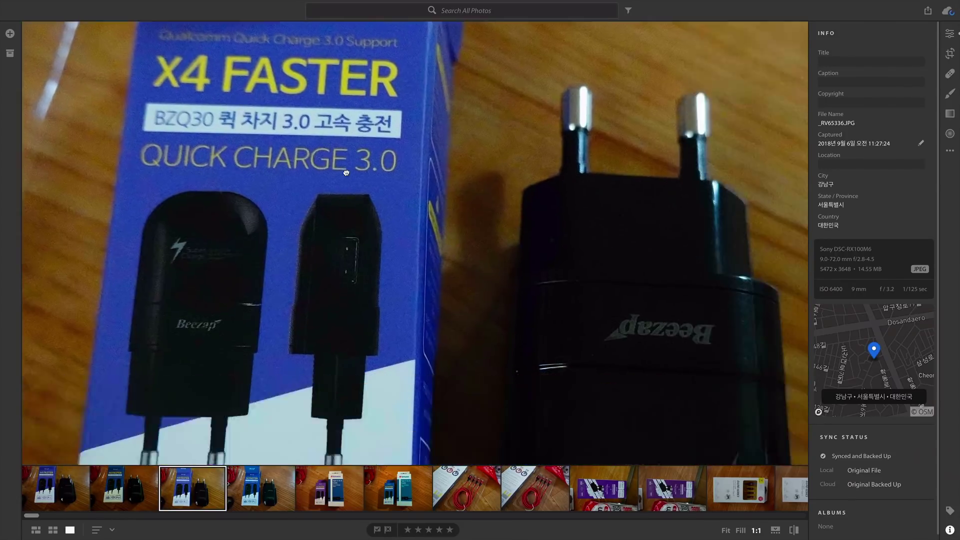
drag(419, 320, 495, 100)
drag(560, 265, 331, 377)
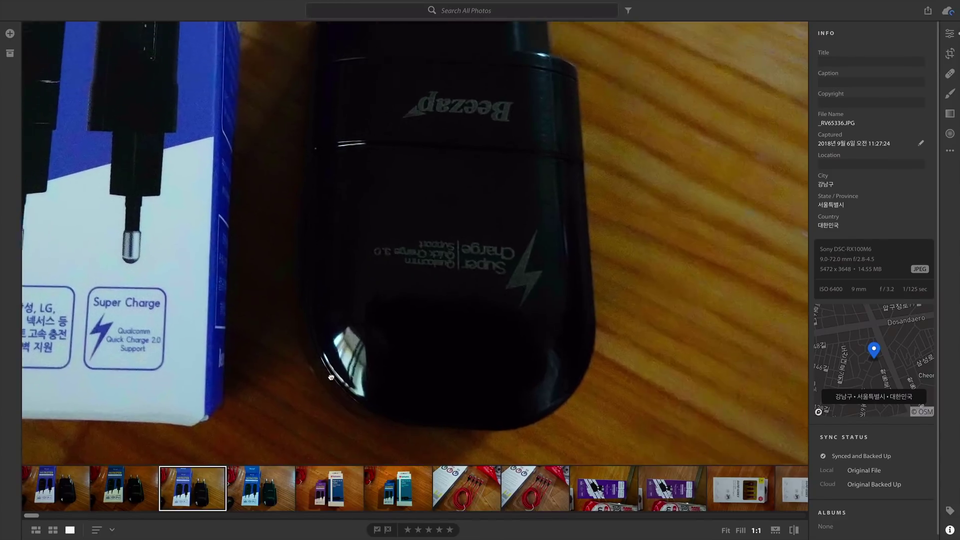
drag(385, 339, 311, 442)
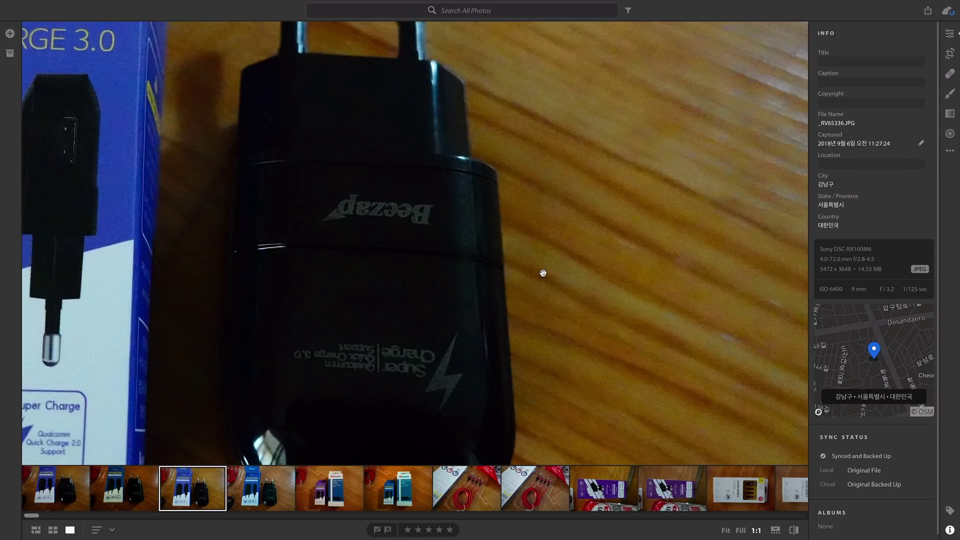
- Re-zoom to 100% and pan over the Beezap logo, wood grain and plug pins
click(407, 258)
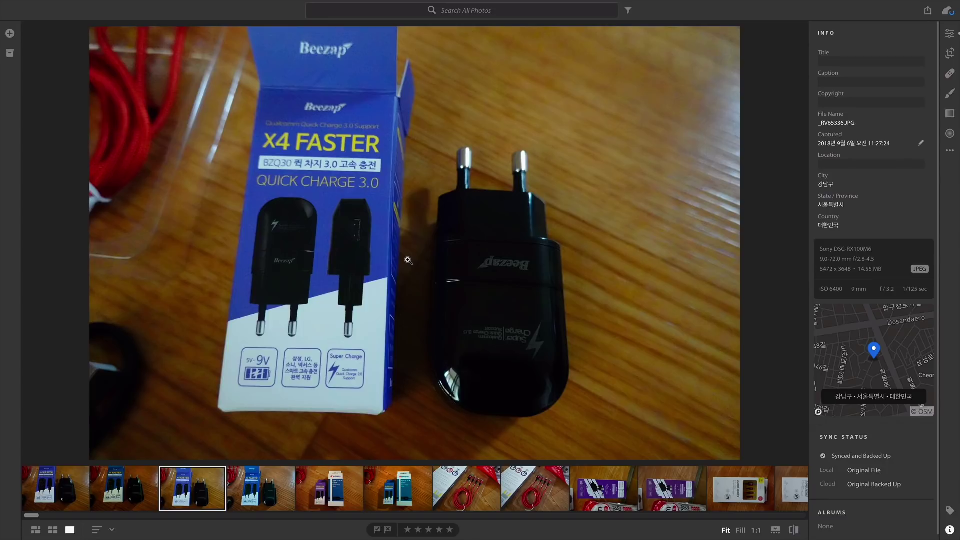
click(510, 266)
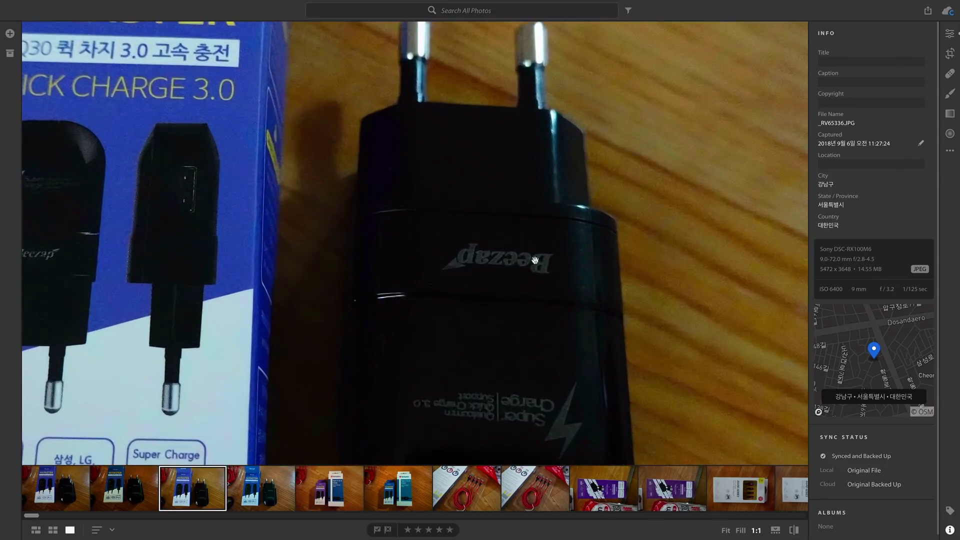
drag(517, 350, 404, 282)
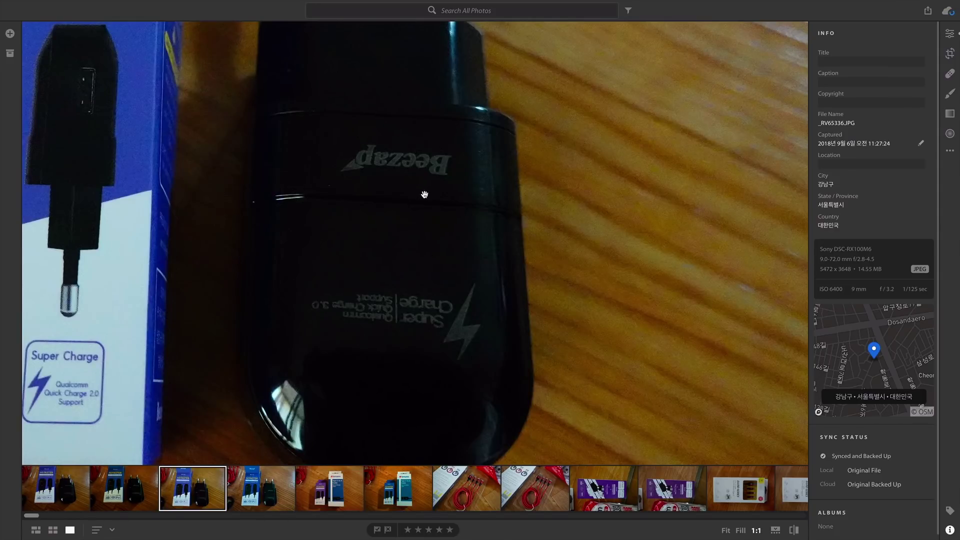
drag(544, 261, 250, 204)
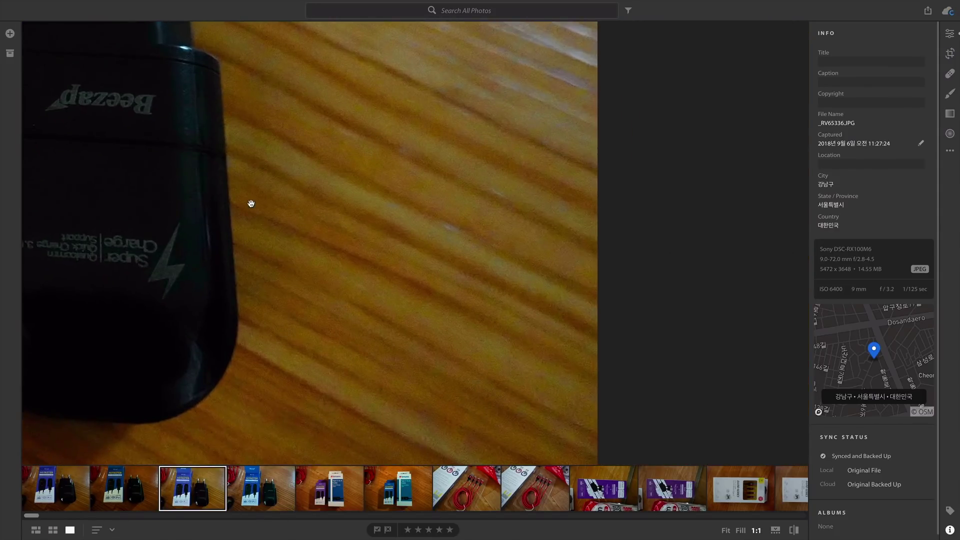
drag(426, 132, 467, 295)
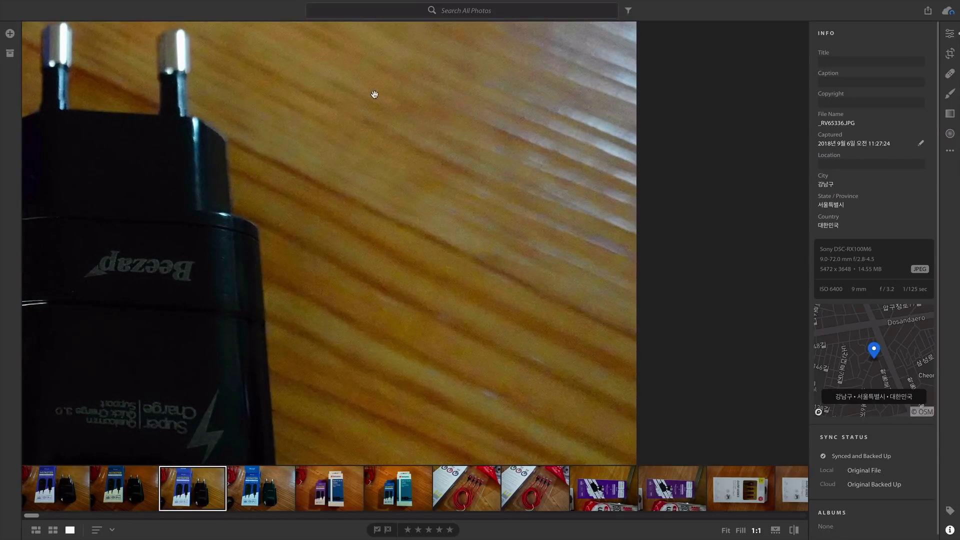
drag(420, 317, 370, 82)
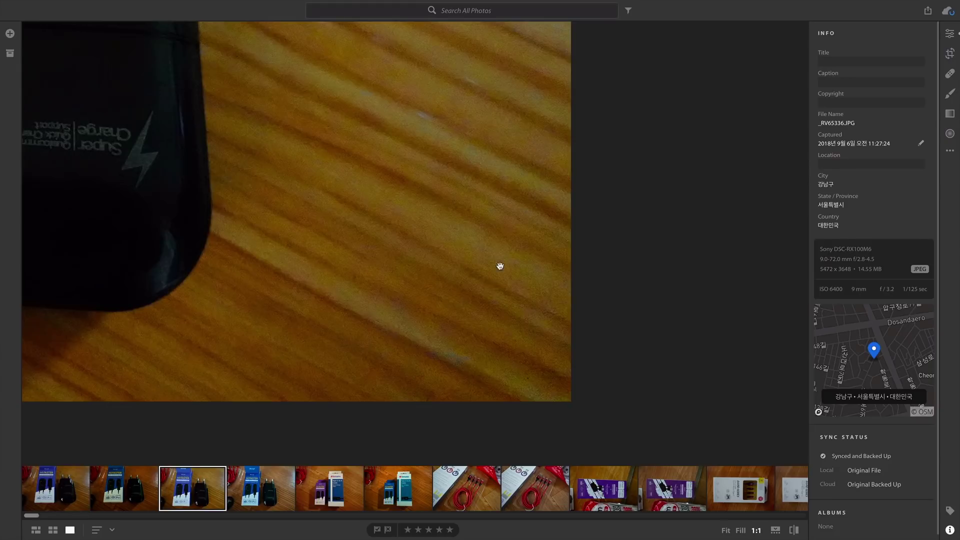
- Pan the close-up across the white box, charger top, red cable and blue box
drag(274, 150, 621, 152)
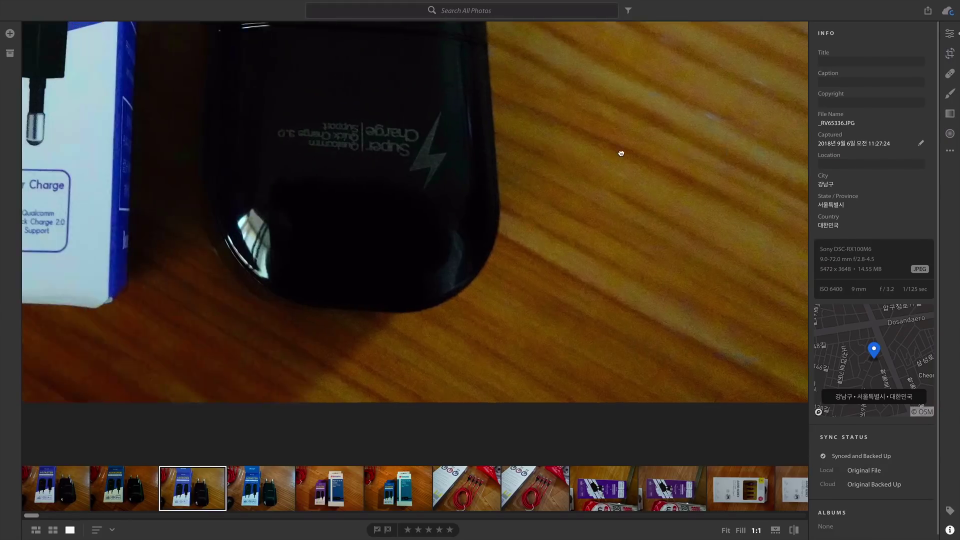
drag(367, 218, 725, 129)
drag(344, 138, 612, 221)
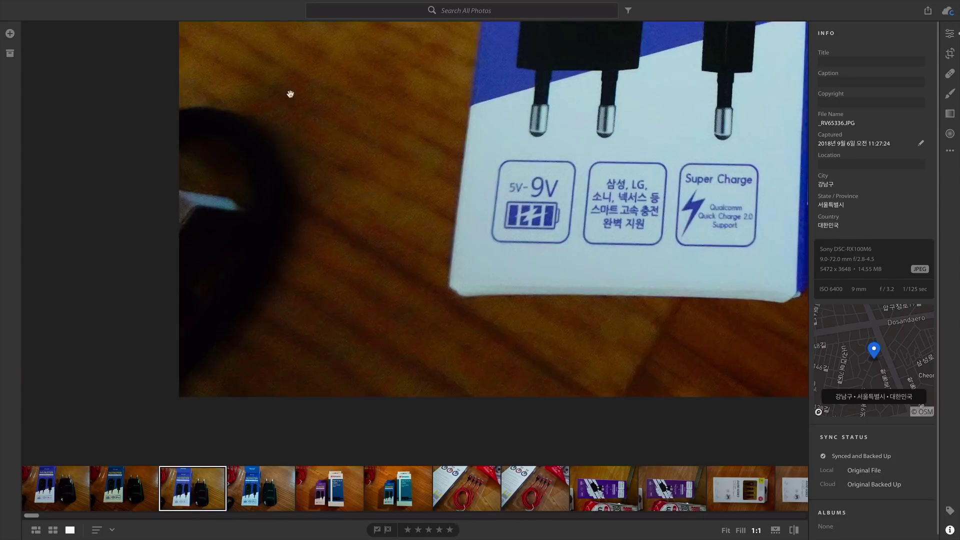
drag(257, 223, 296, 281)
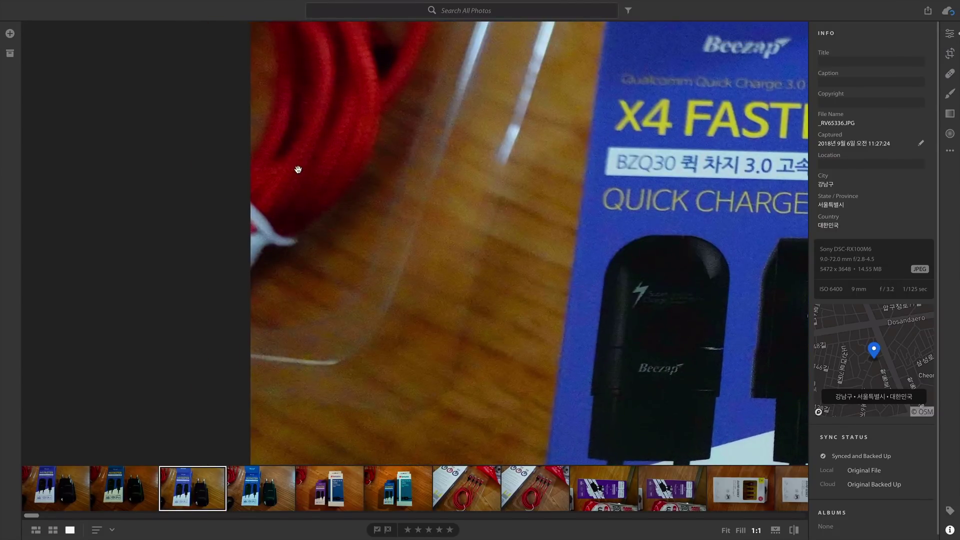
drag(298, 167, 385, 417)
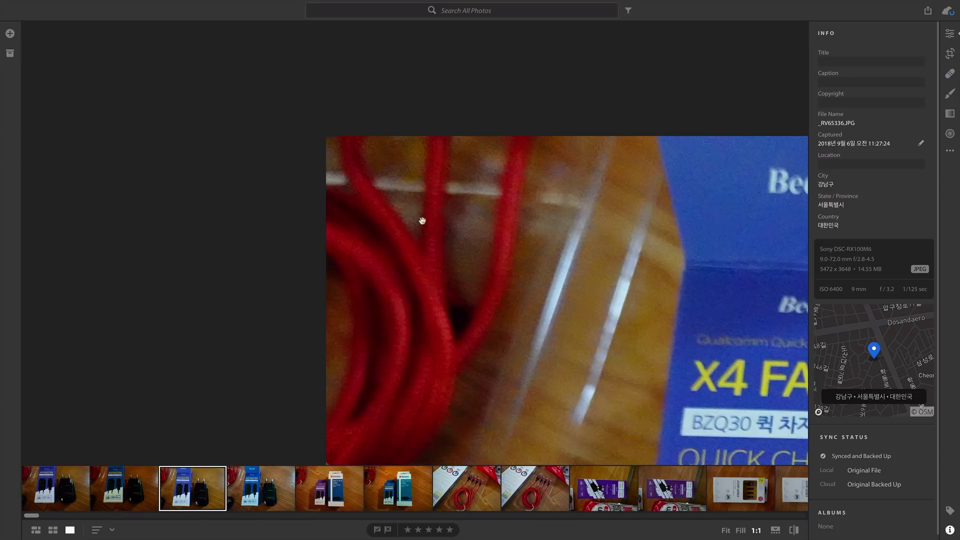
drag(399, 217, 356, 104)
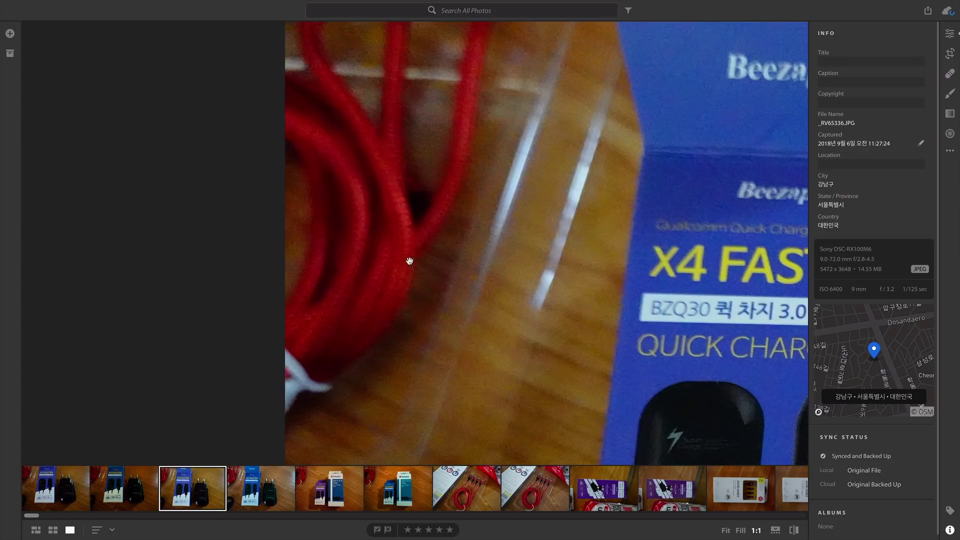
- Zoom in at 100% on the charger's bottom, then on the photo's top-right corner
click(402, 209)
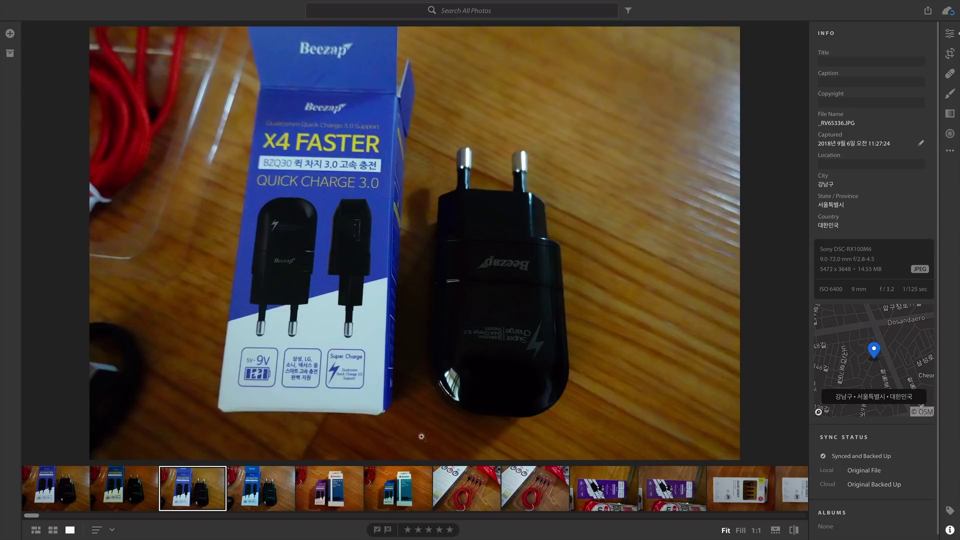
click(685, 436)
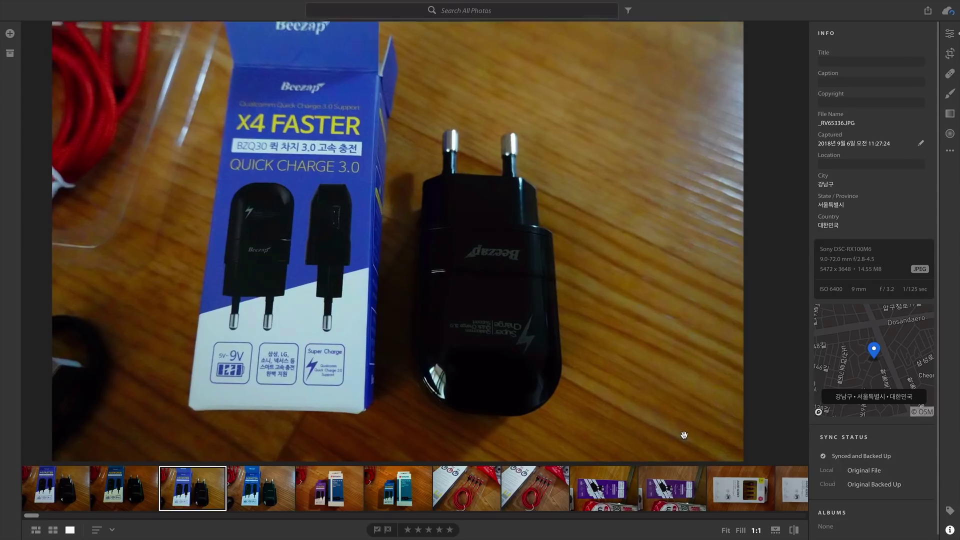
drag(682, 437, 626, 201)
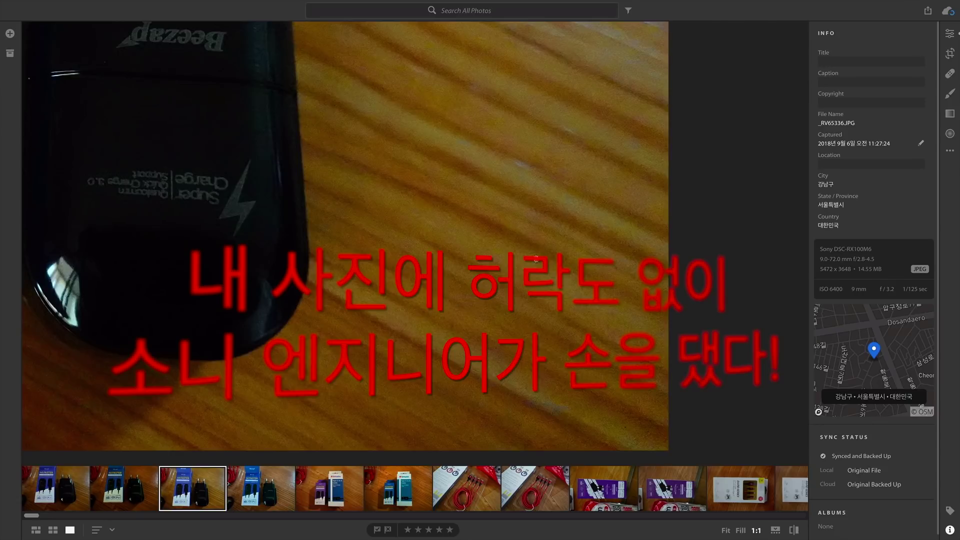
click(452, 296)
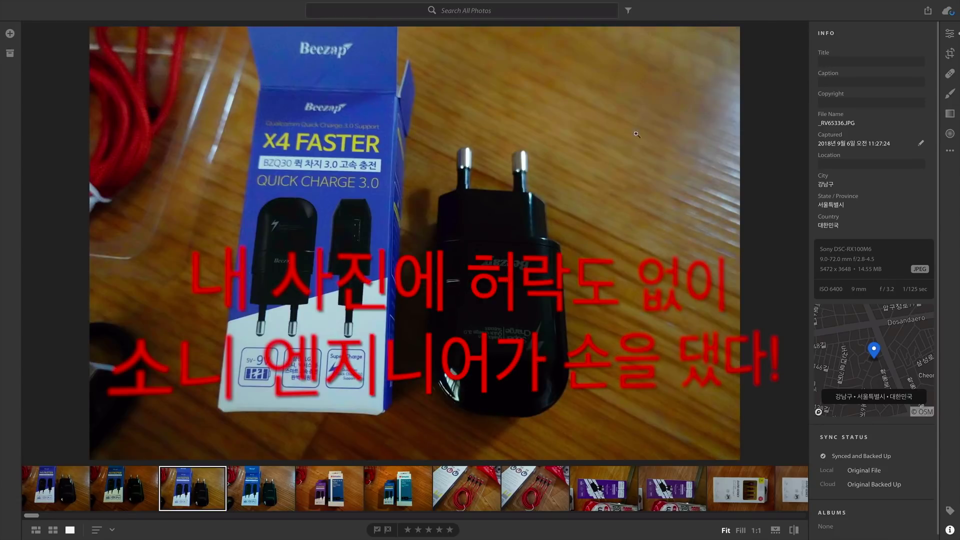
click(592, 63)
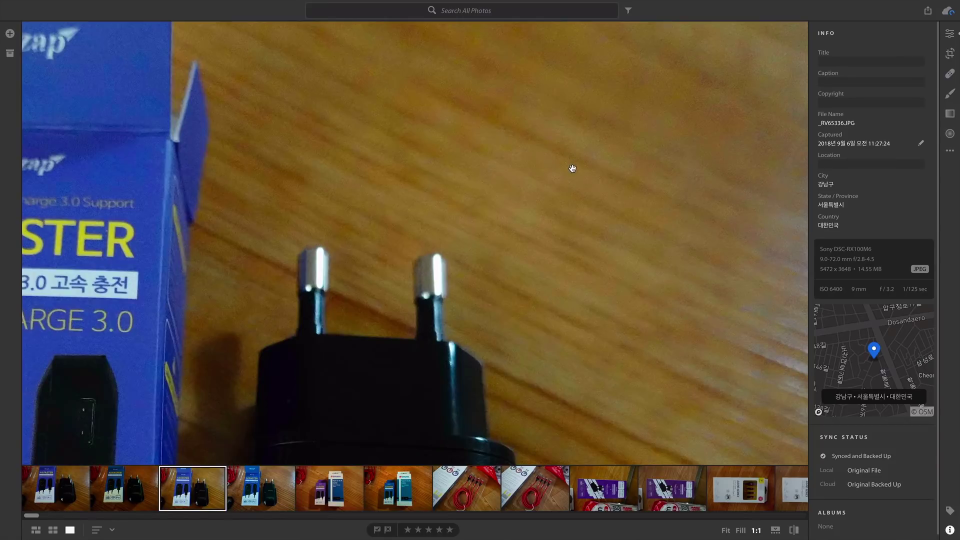
drag(572, 168, 490, 265)
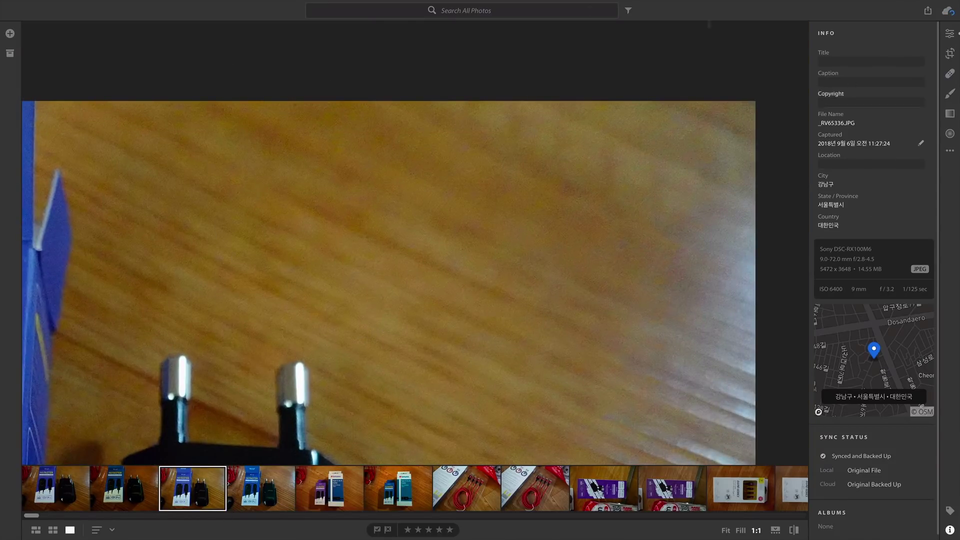
- Fit the charger JPG, show the Edit panel and preview the 김감독필름slog and a7ii jpg presets
click(439, 208)
key(e)
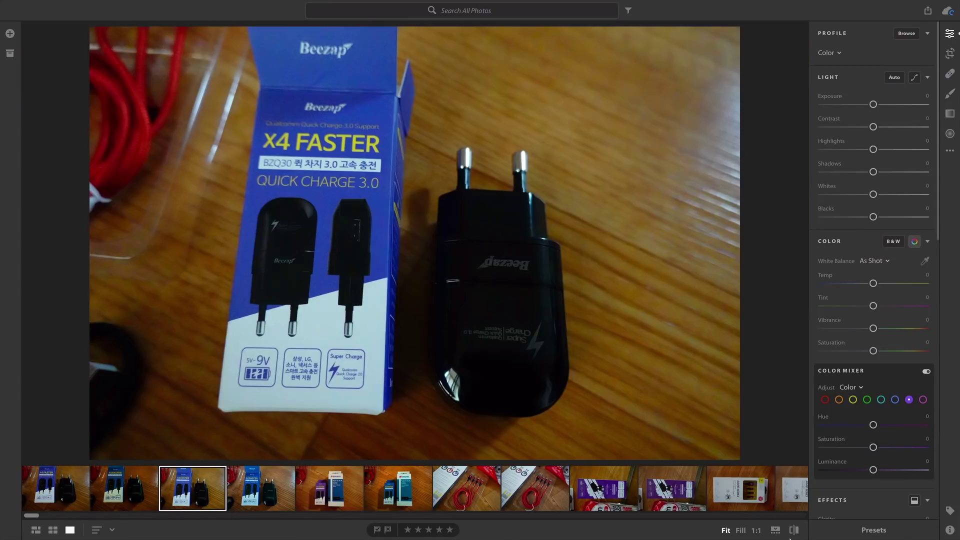
click(873, 530)
click(742, 299)
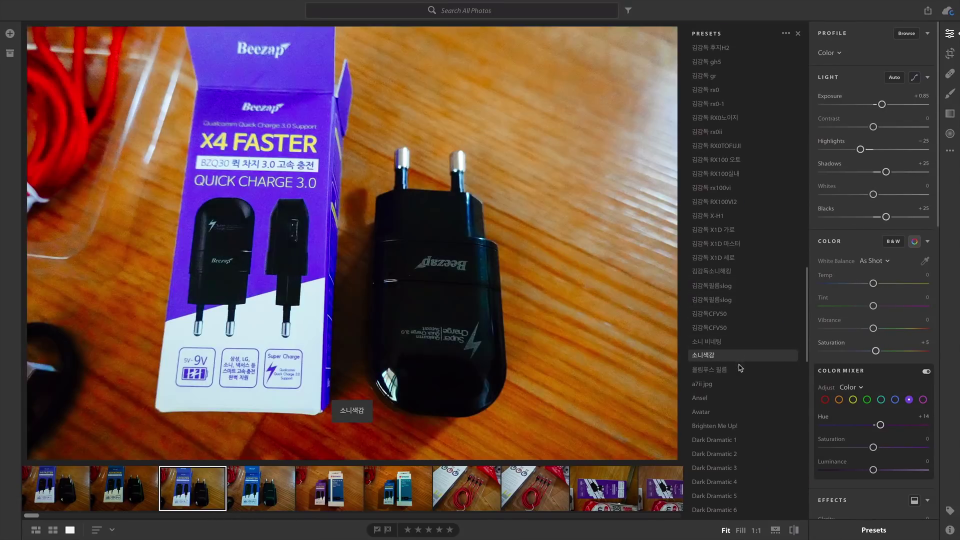
click(745, 383)
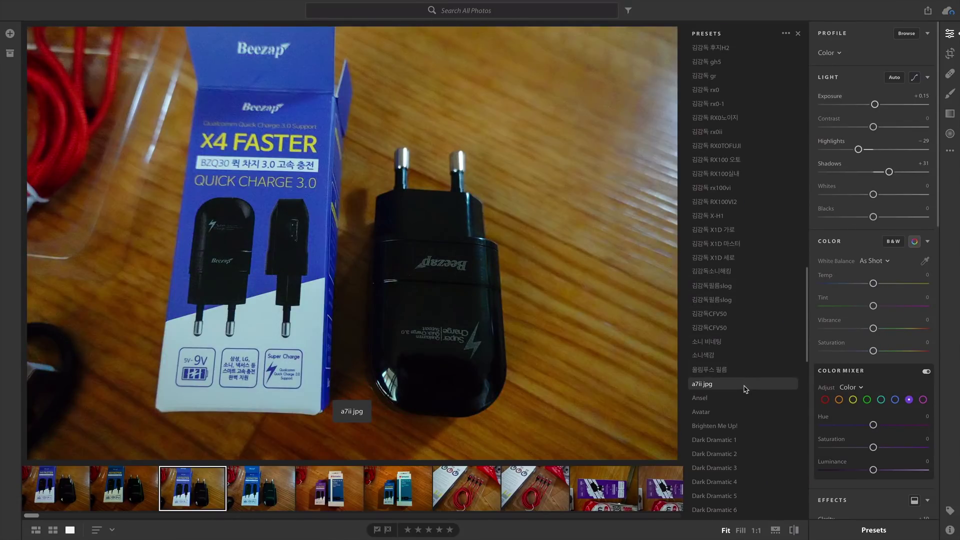
- Preview 김감독 RX100 오토, then apply 김감독 RX100실내 (Contrast +35, Highlights −77)
scroll(744, 389, up, 5)
click(733, 250)
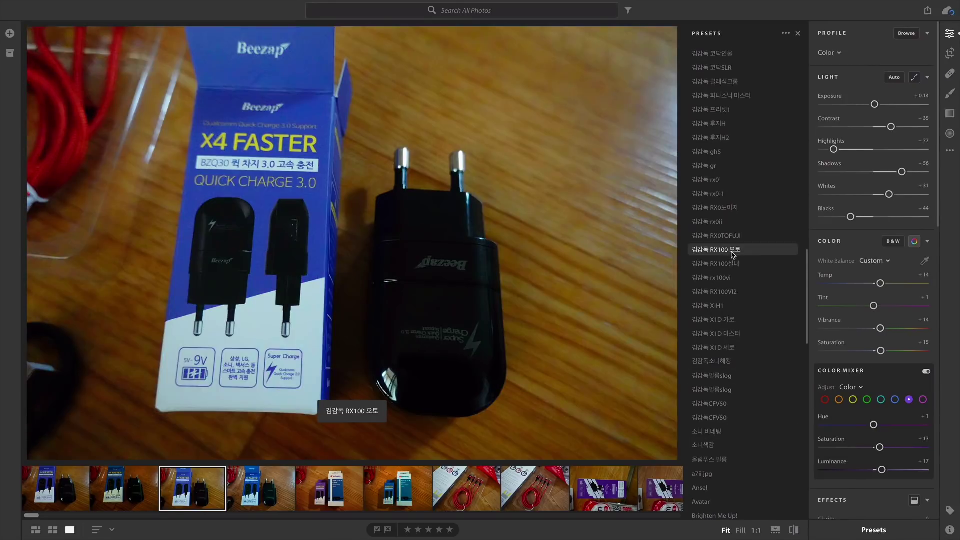
click(729, 265)
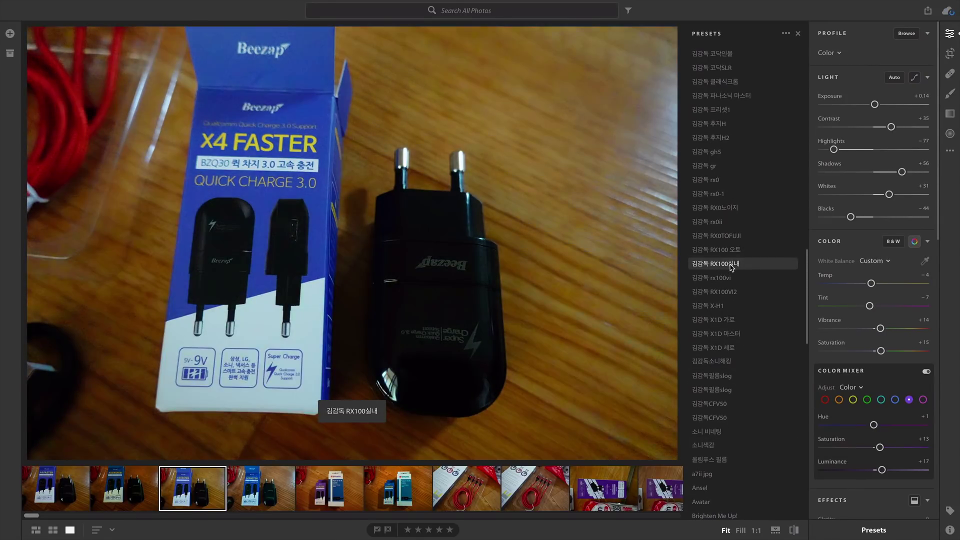
click(726, 268)
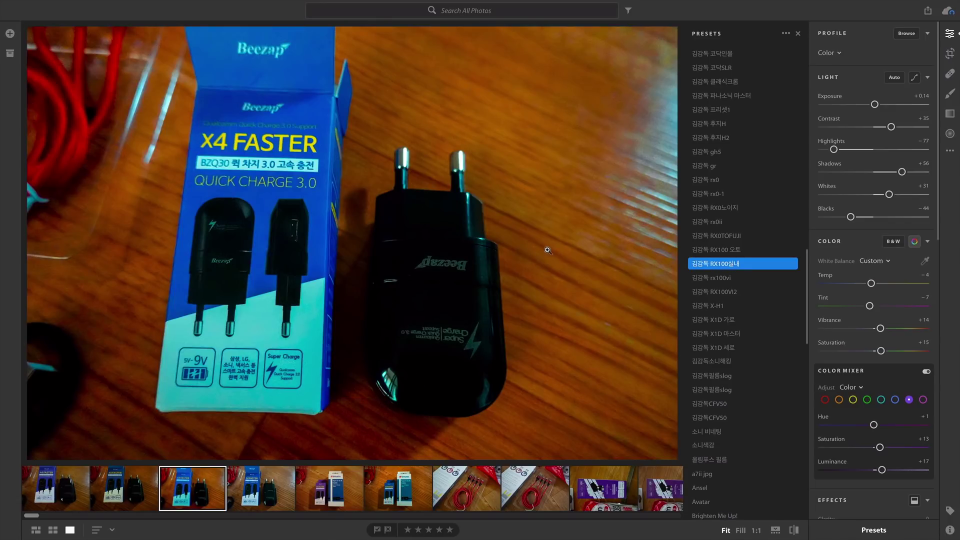
click(743, 264)
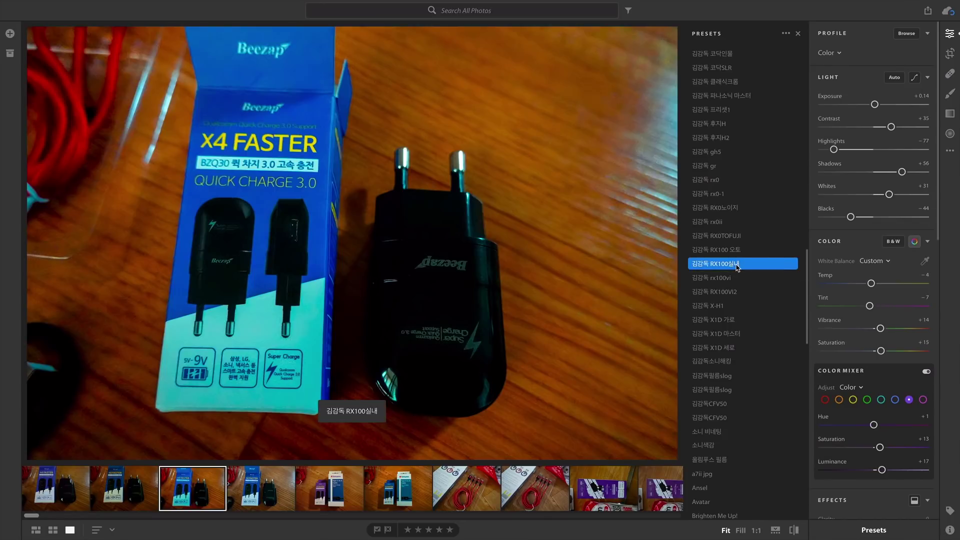
- View the edited JPG at full size across the wood grain, plug illustrations and X4 FASTER box
click(530, 303)
drag(473, 309, 259, 285)
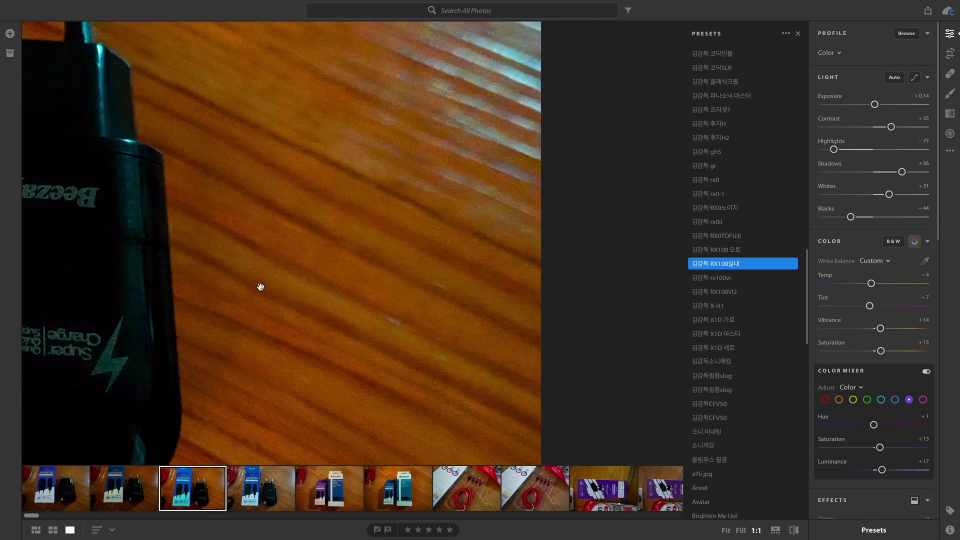
drag(298, 386, 343, 93)
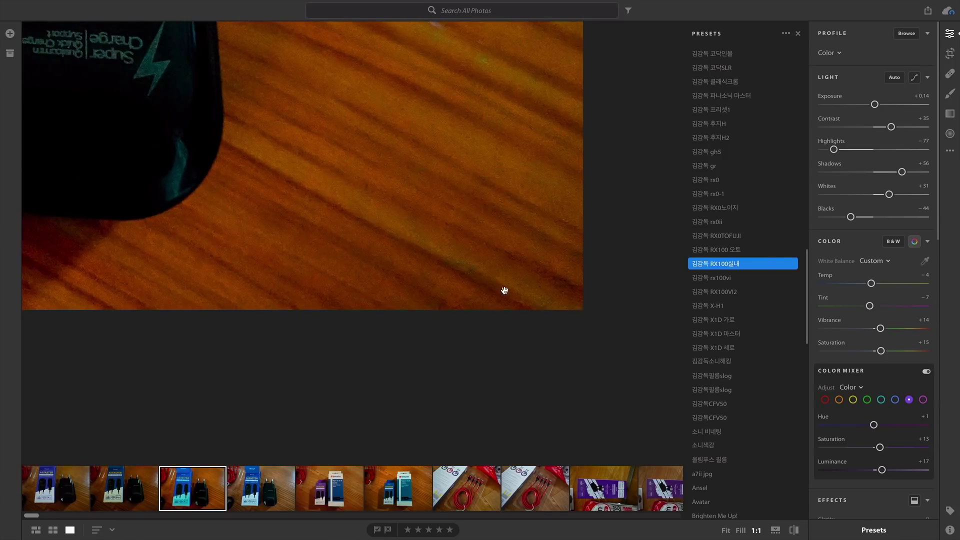
mouse_move(330, 229)
mouse_down()
mouse_move(392, 298)
mouse_move(388, 270)
mouse_move(627, 357)
mouse_up()
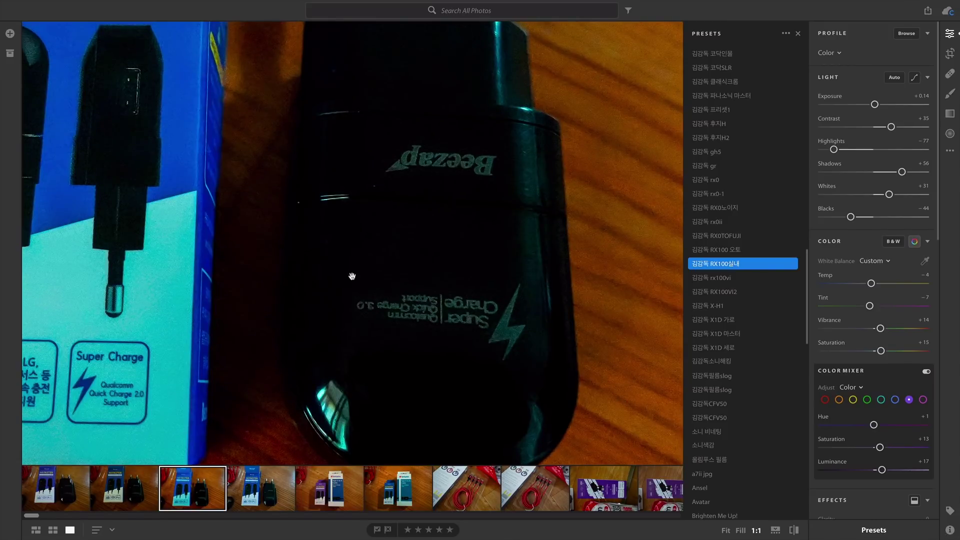
drag(332, 275, 579, 239)
drag(270, 291, 359, 324)
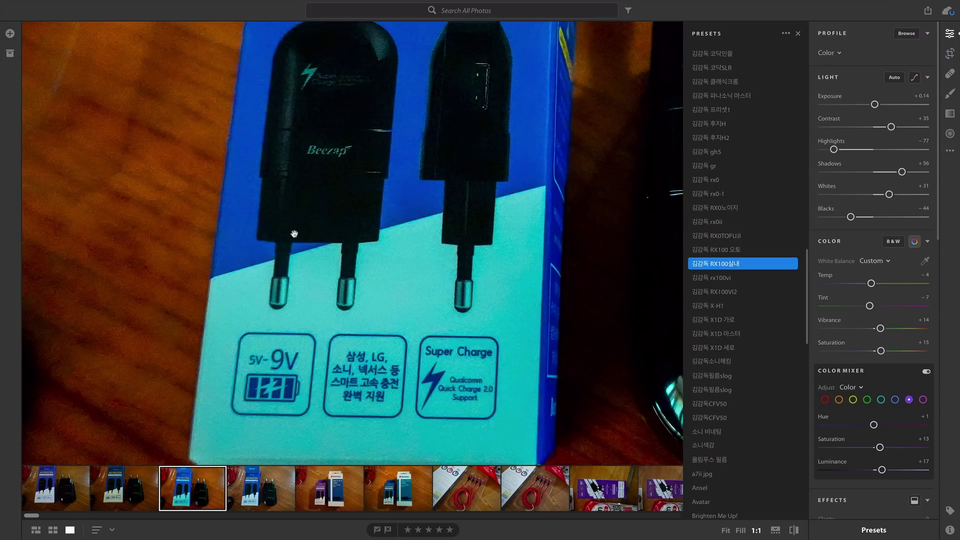
drag(309, 288, 262, 300)
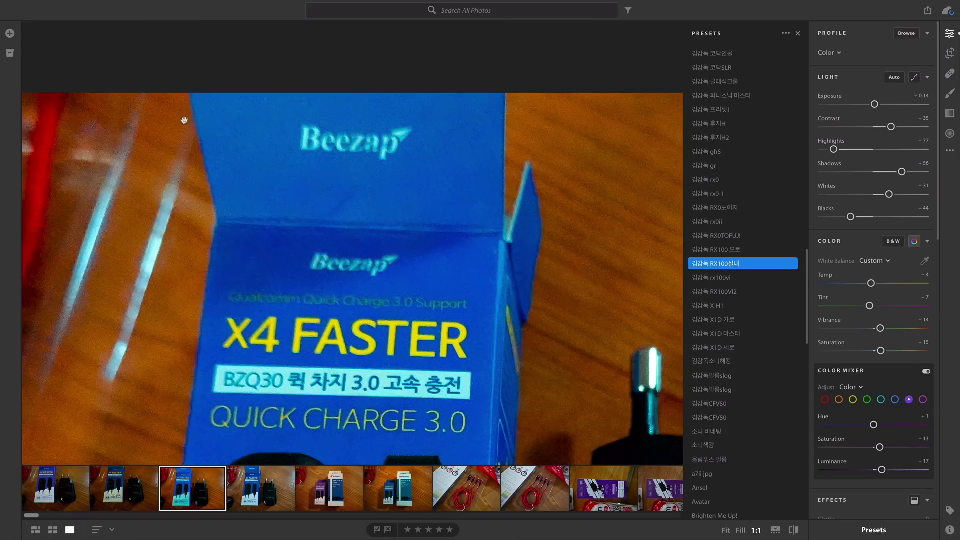
mouse_move(143, 225)
mouse_down()
mouse_move(364, 156)
mouse_move(440, 174)
mouse_up()
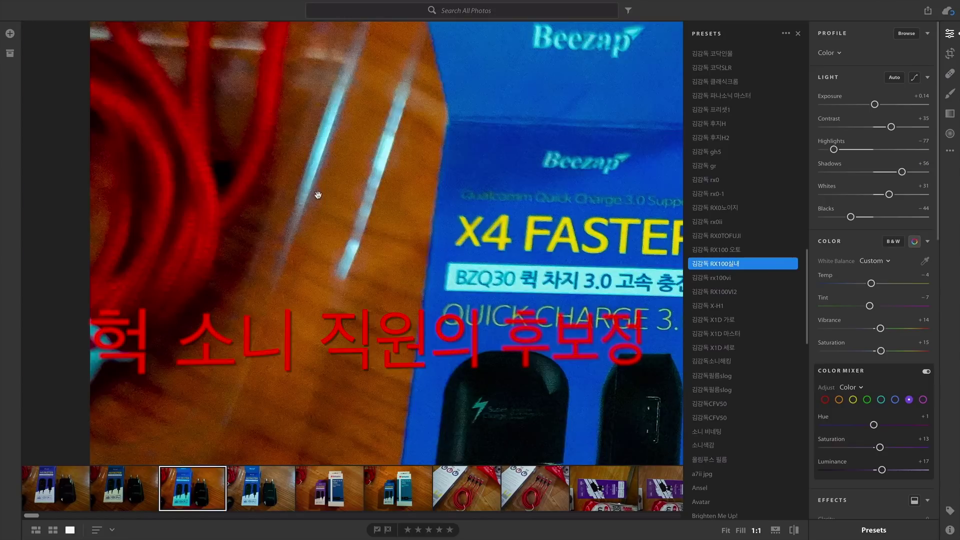
- Zoom in again at full size on the charger's right side and both prongs
click(335, 273)
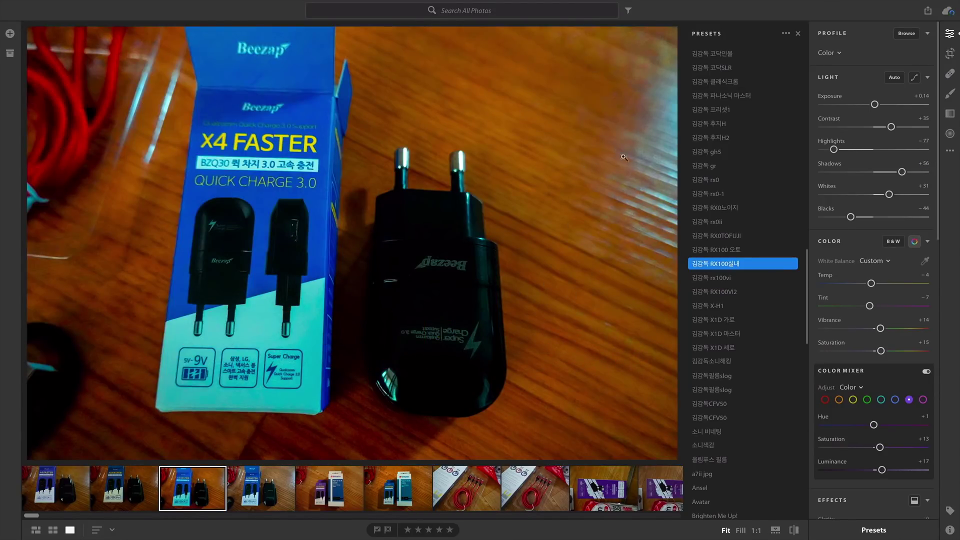
click(645, 197)
mouse_move(570, 274)
mouse_down()
mouse_move(492, 176)
mouse_move(573, 377)
mouse_move(542, 375)
mouse_move(533, 354)
mouse_move(544, 365)
mouse_up()
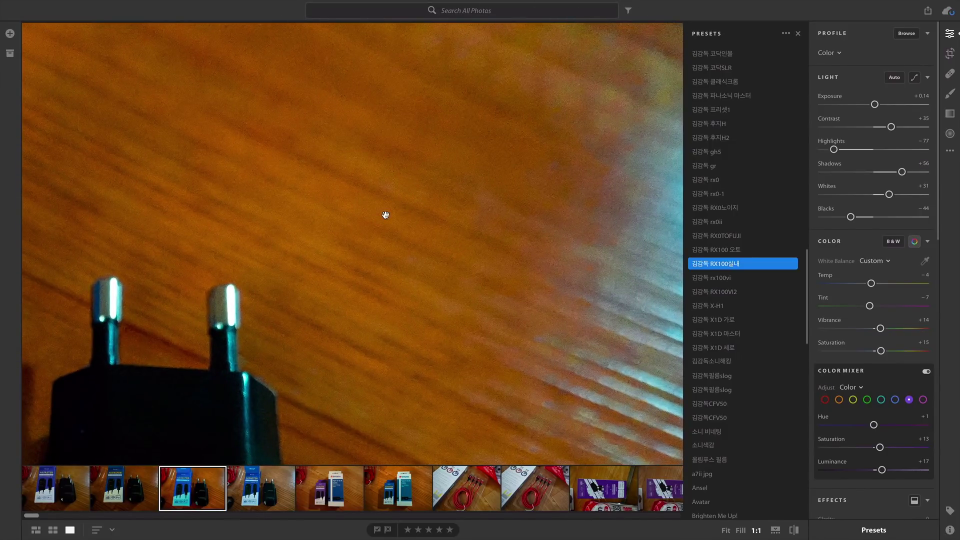
click(495, 274)
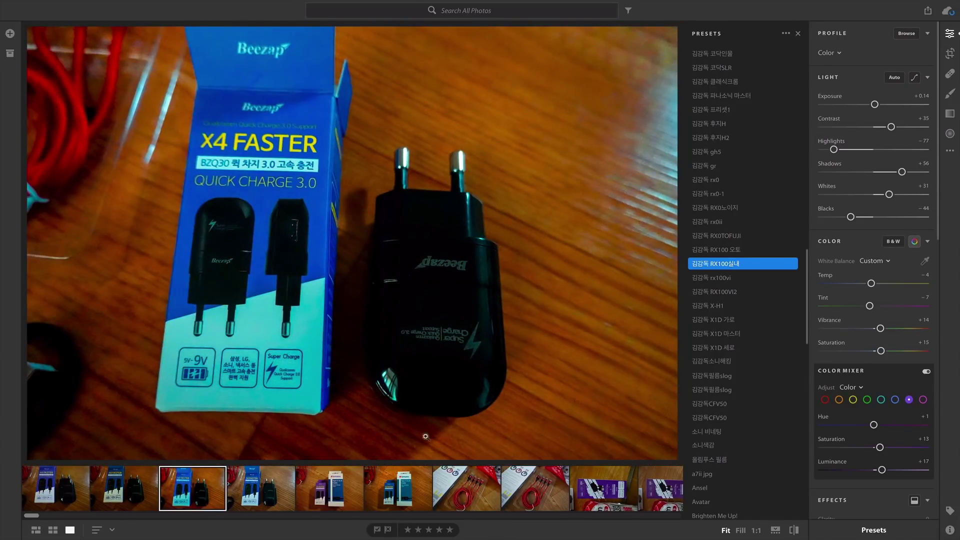
click(142, 325)
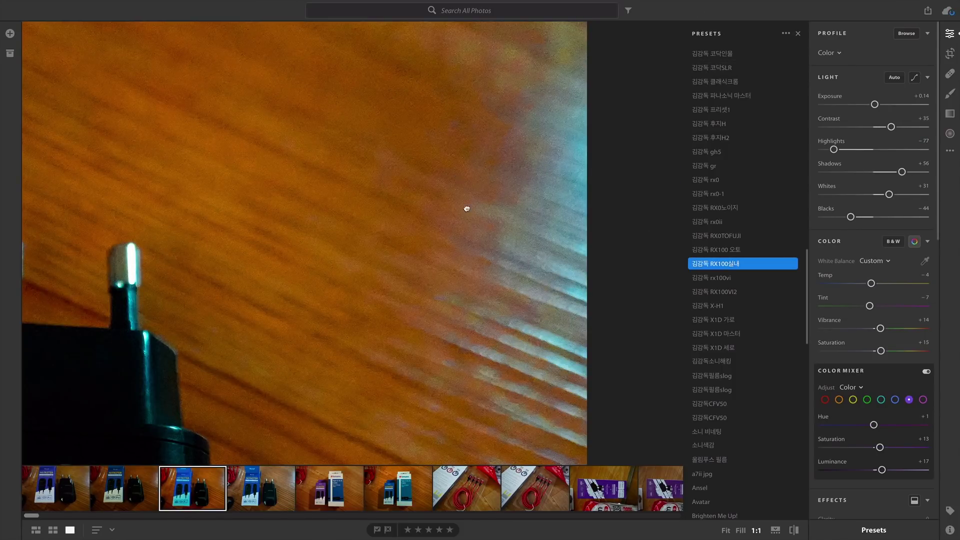
drag(465, 208, 496, 275)
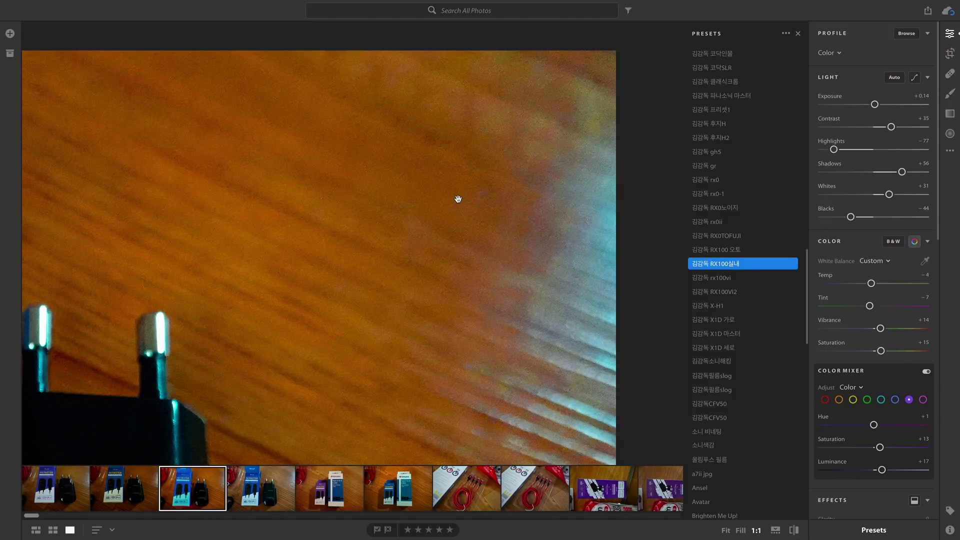
- Recheck the prongs at full size, then fit the photo and show its file info
click(495, 185)
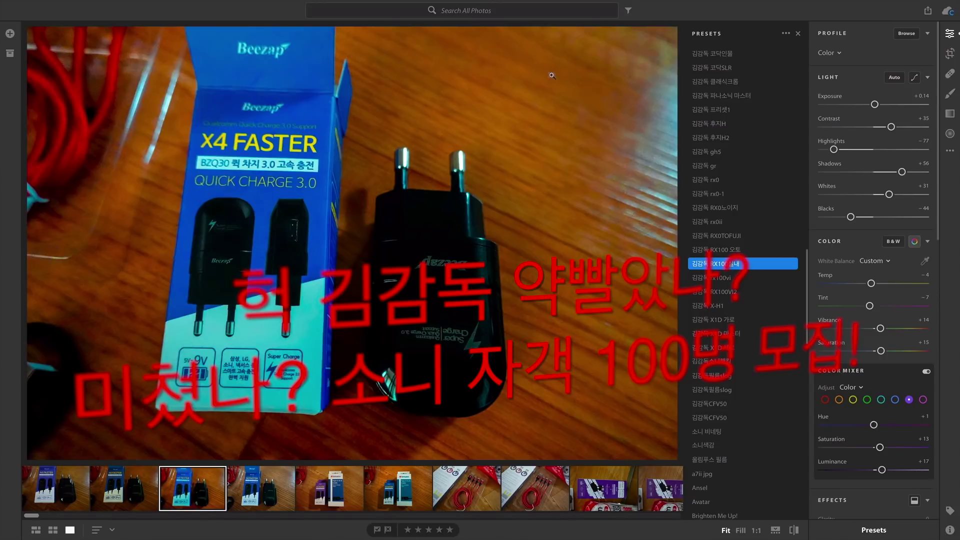
click(654, 34)
mouse_move(534, 128)
mouse_down()
mouse_move(456, 220)
mouse_move(550, 194)
mouse_move(456, 161)
mouse_up()
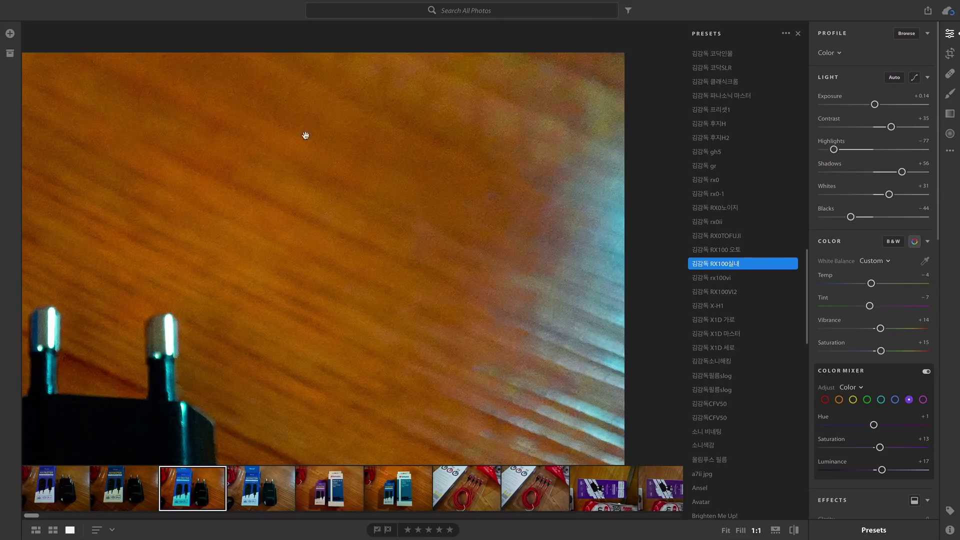
click(356, 243)
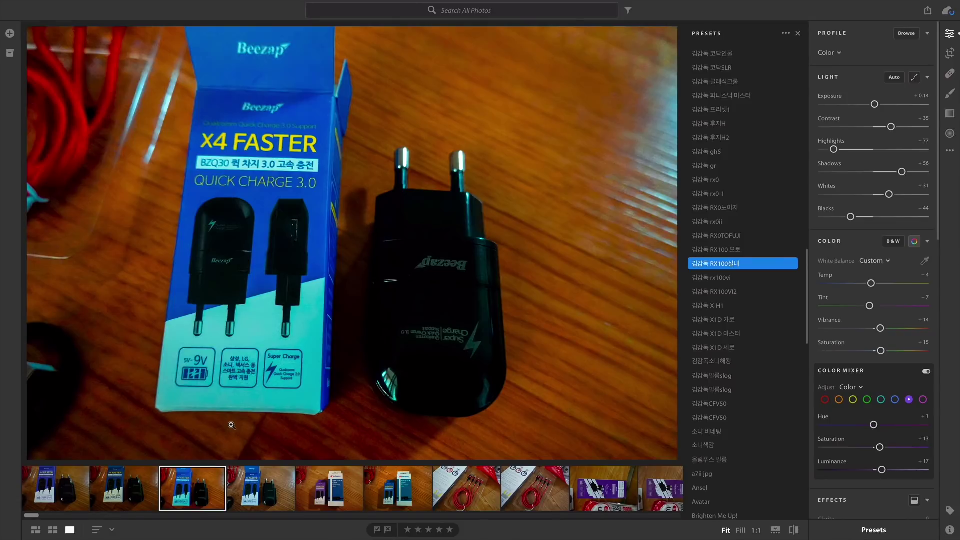
key(i)
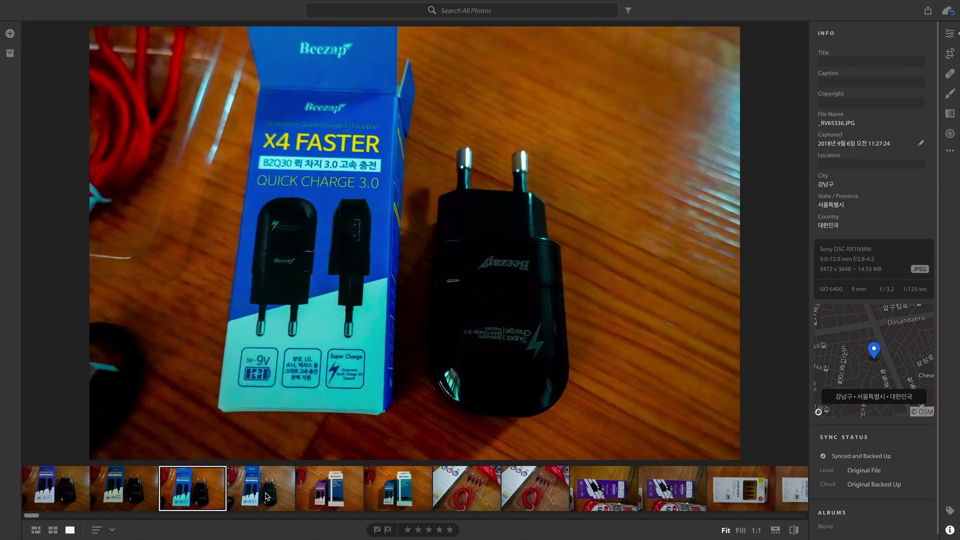
- Switch to _RV65336.ARW at full size and pan over the charger box, plug and top edge
click(267, 497)
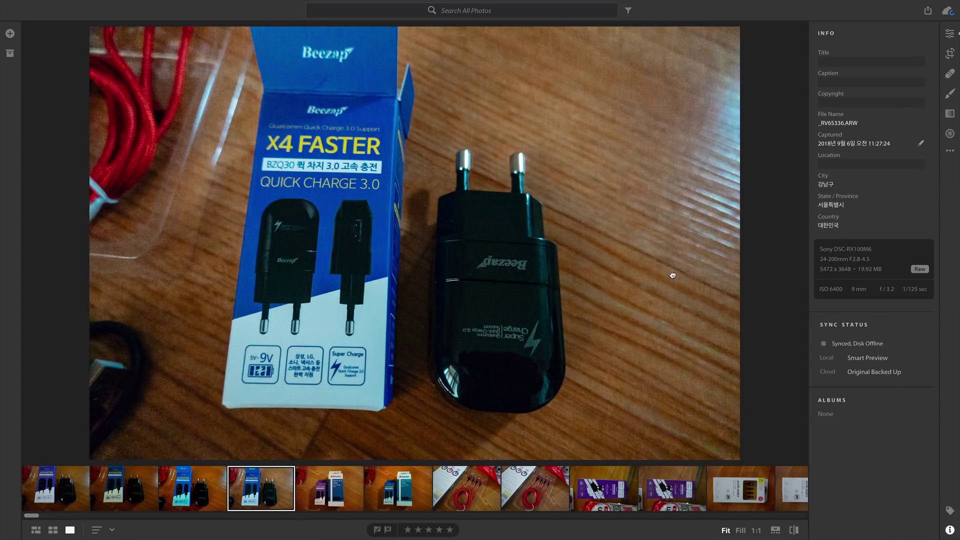
click(672, 275)
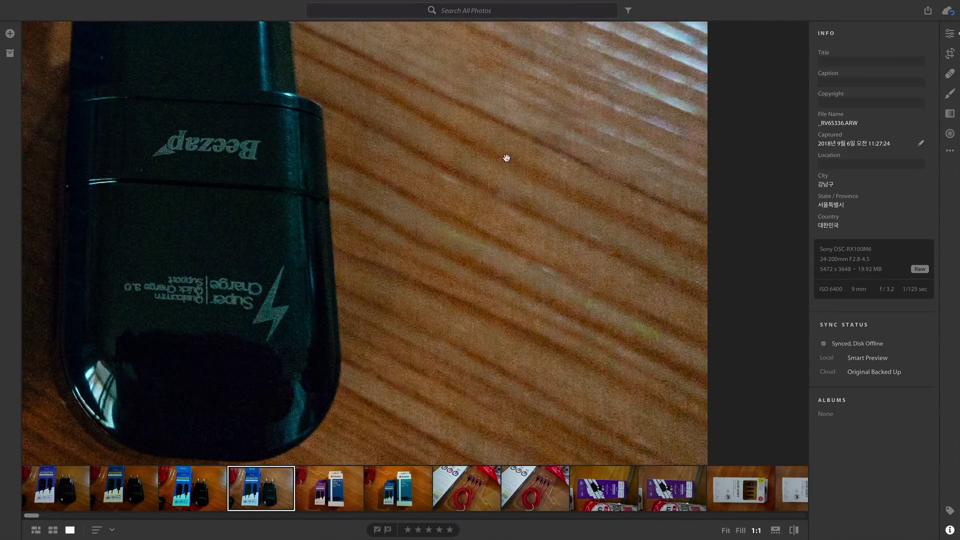
drag(424, 402, 673, 257)
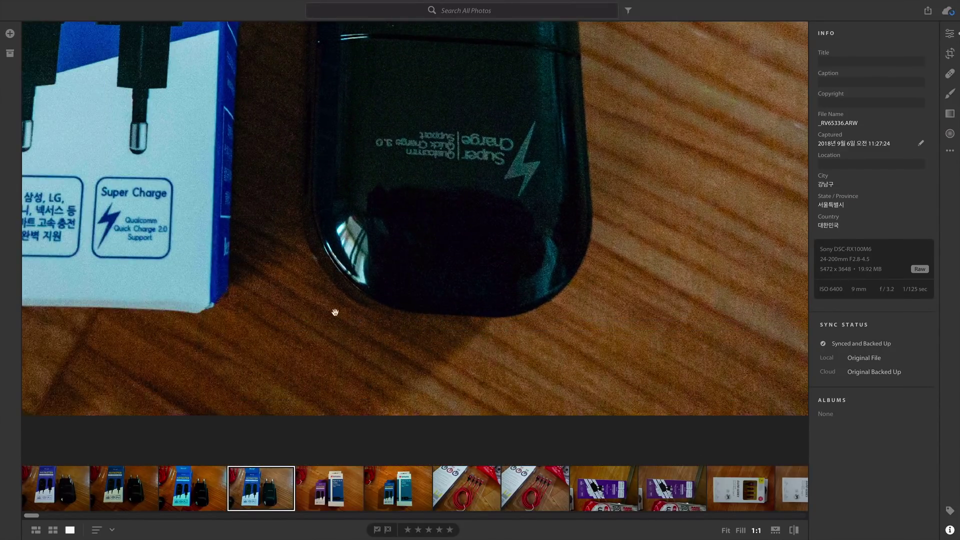
drag(334, 310, 778, 336)
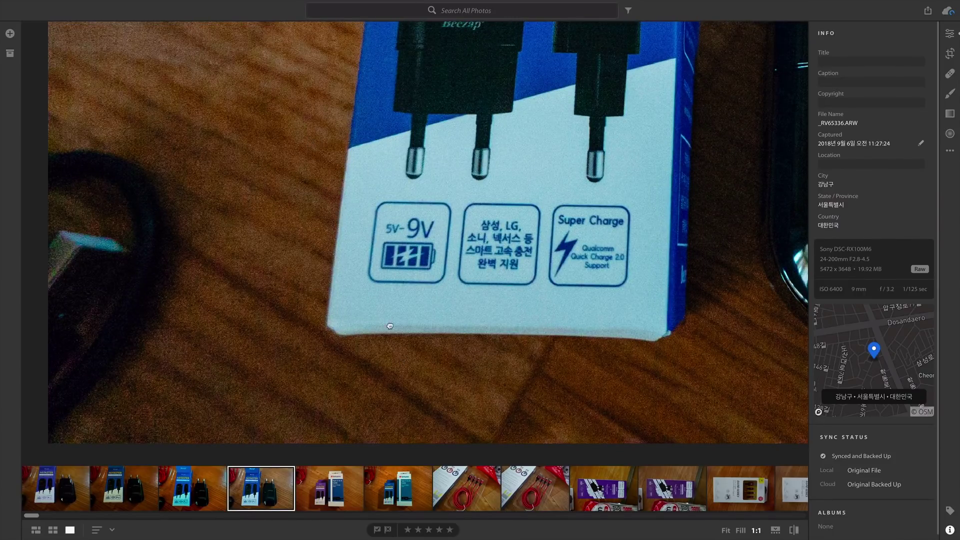
drag(317, 145, 412, 362)
drag(699, 209, 204, 150)
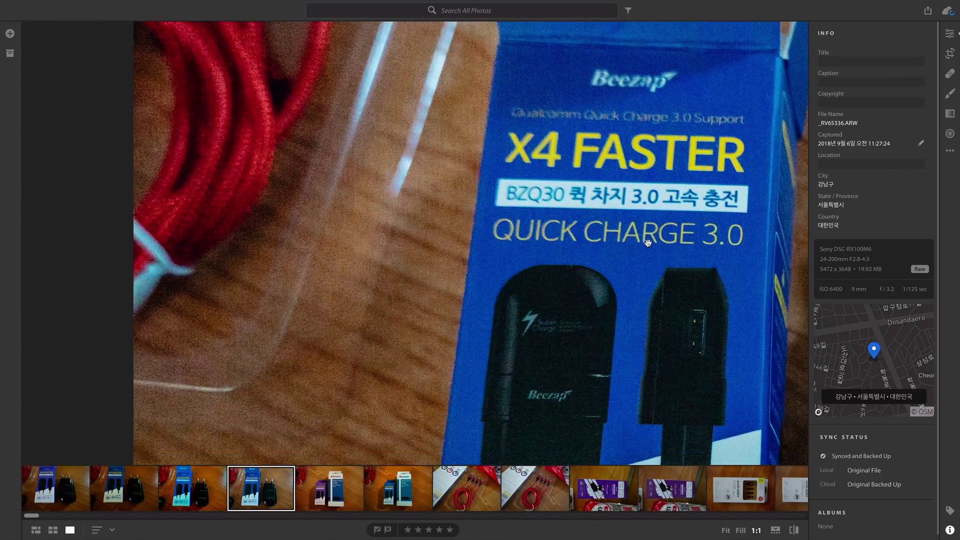
drag(645, 242, 147, 69)
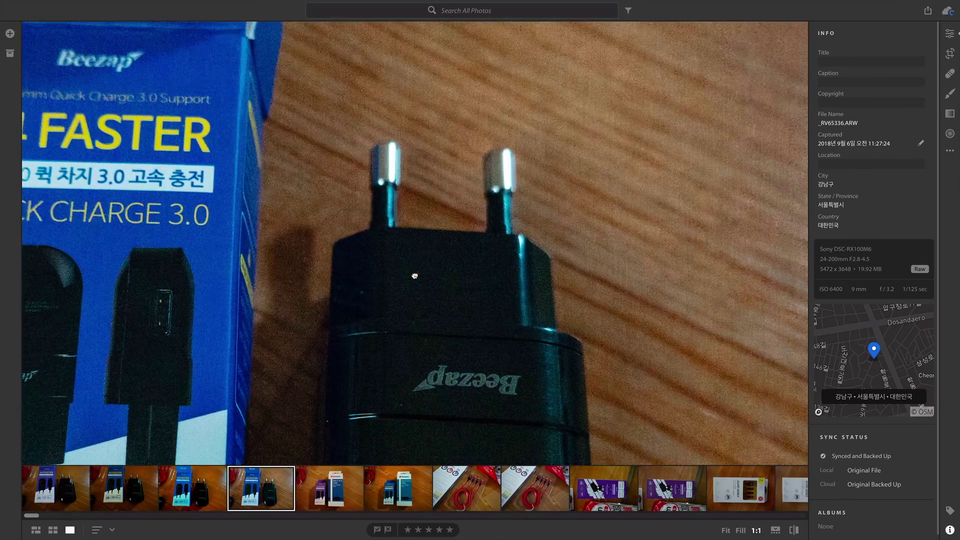
drag(403, 60, 544, 305)
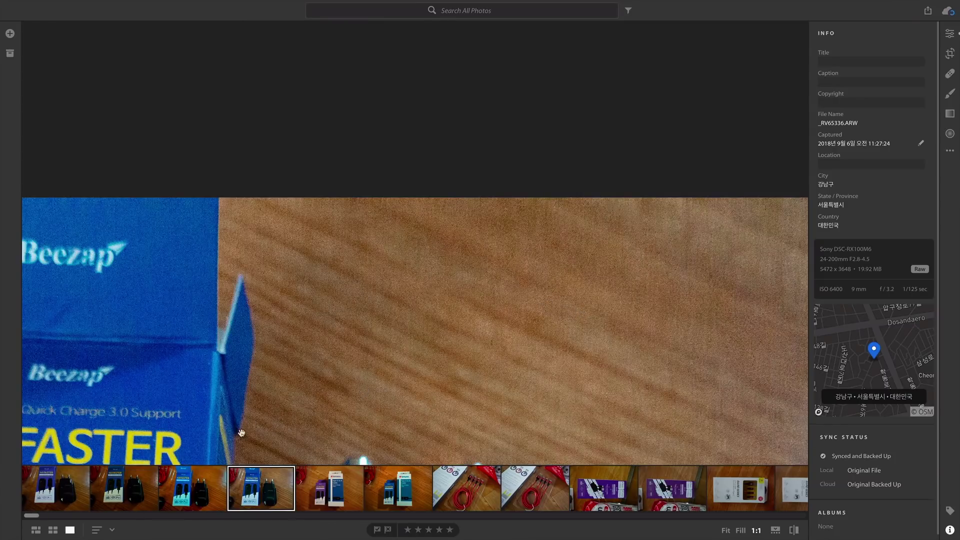
- Alternate JPG and ARW versions at 1:1 on the charger prongs, ending on the fitted RAW
click(199, 499)
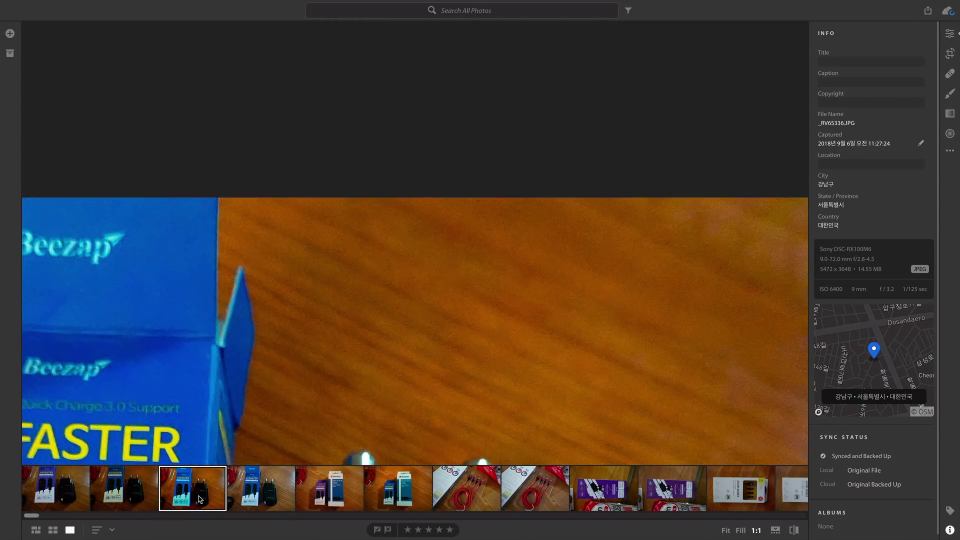
drag(392, 382, 382, 205)
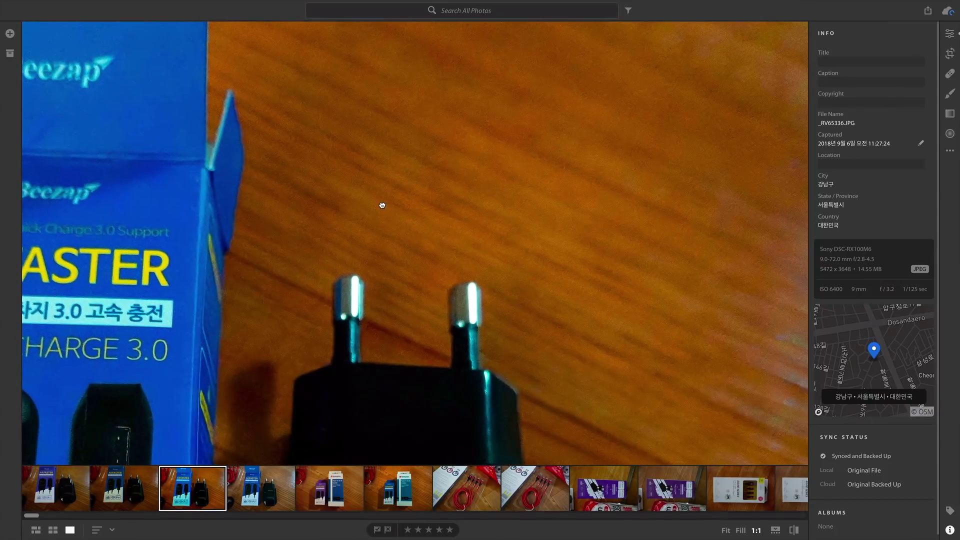
click(255, 493)
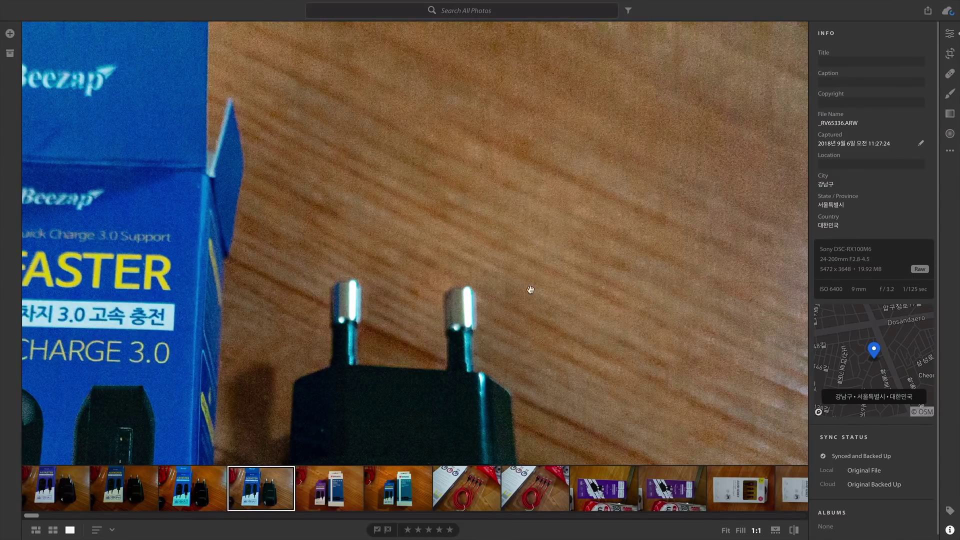
click(204, 495)
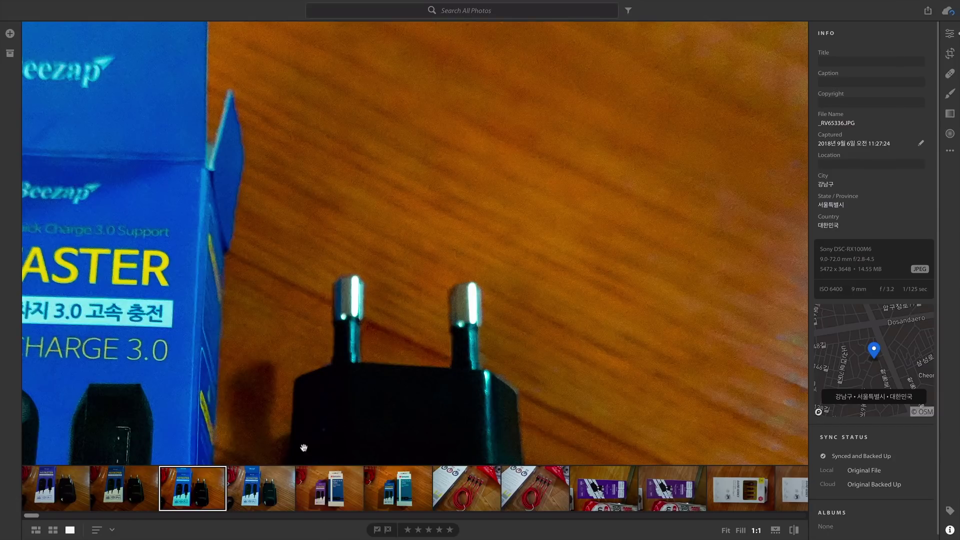
click(276, 489)
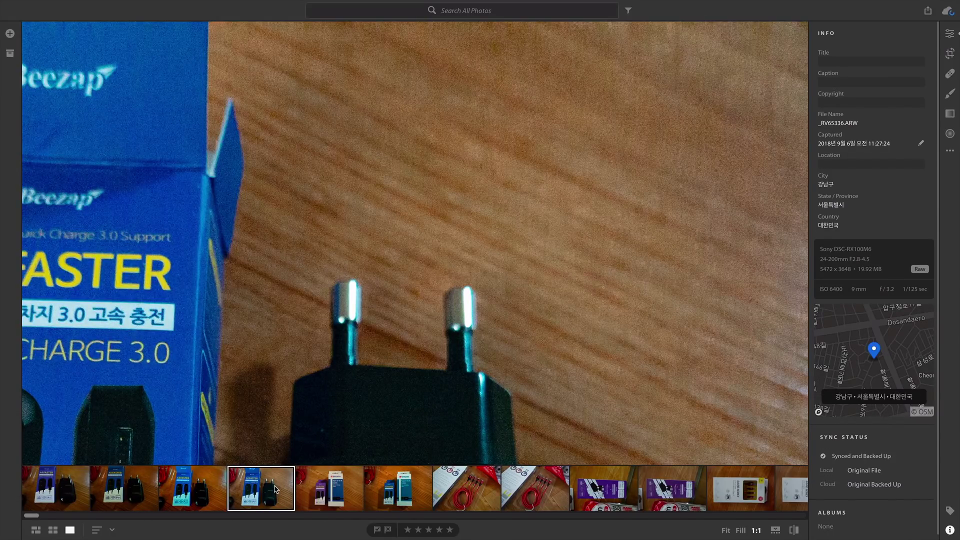
click(202, 490)
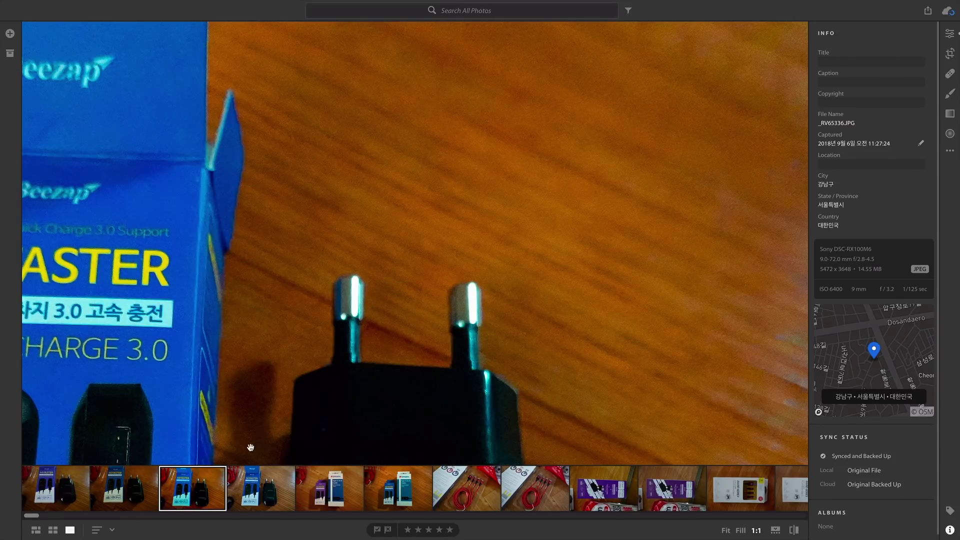
click(264, 494)
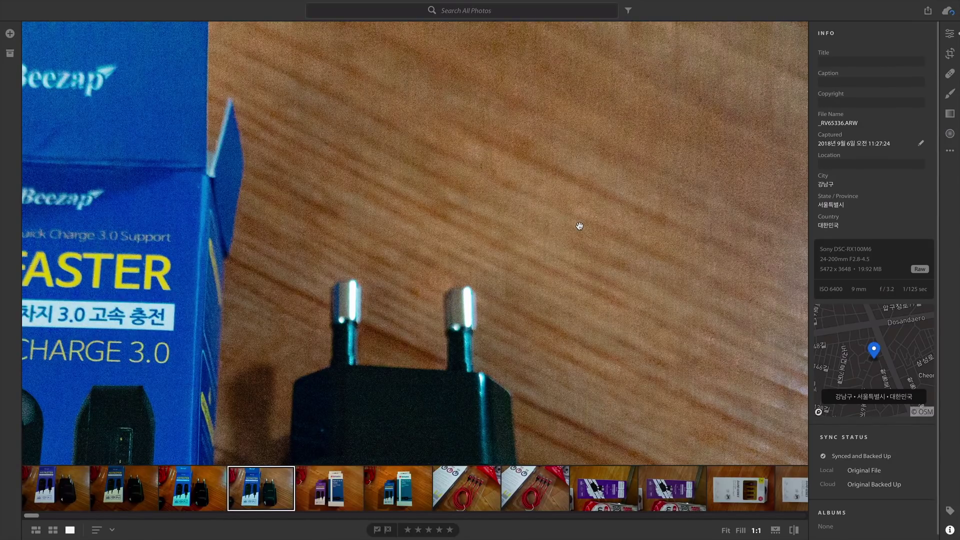
click(565, 238)
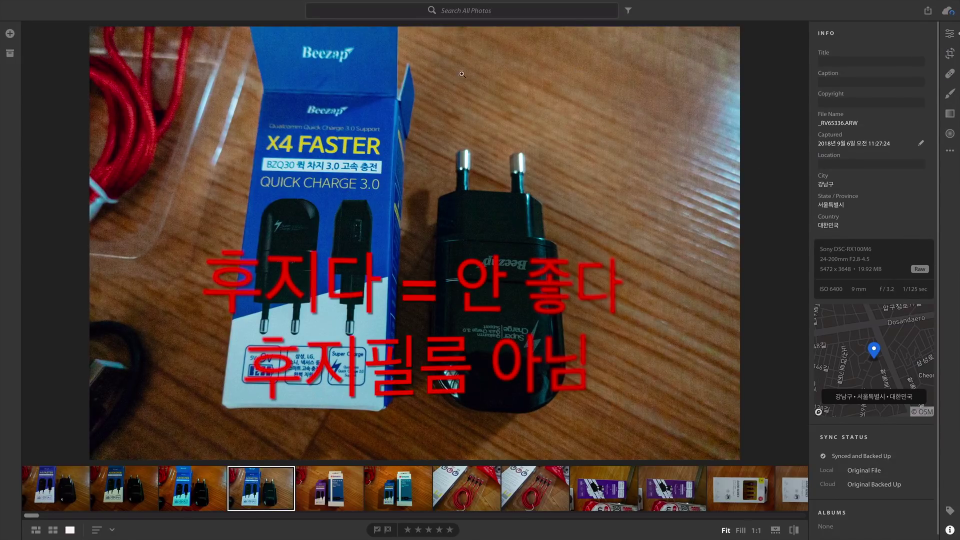
- Copy the JPG's edit settings with Ctrl+Shift+C and paste them onto _RV65336.ARW
click(213, 489)
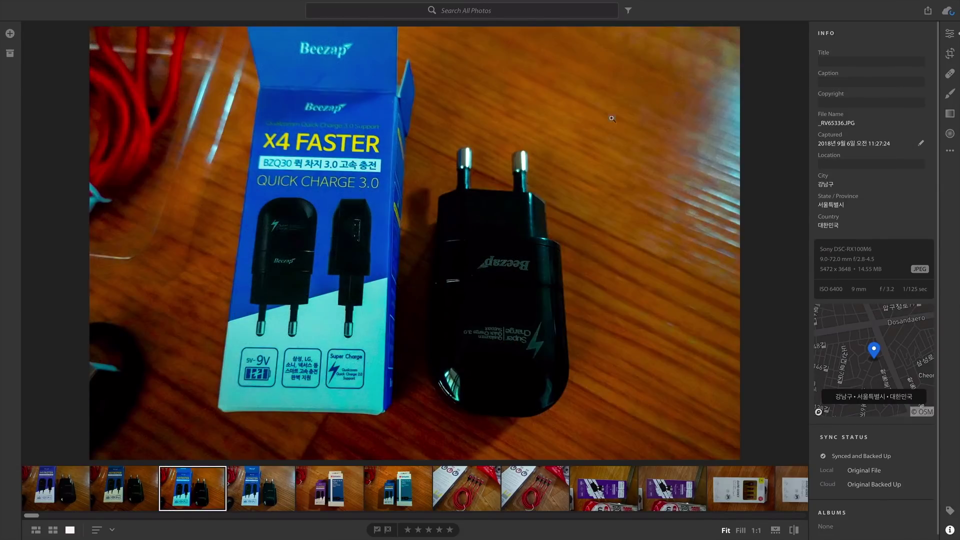
click(263, 494)
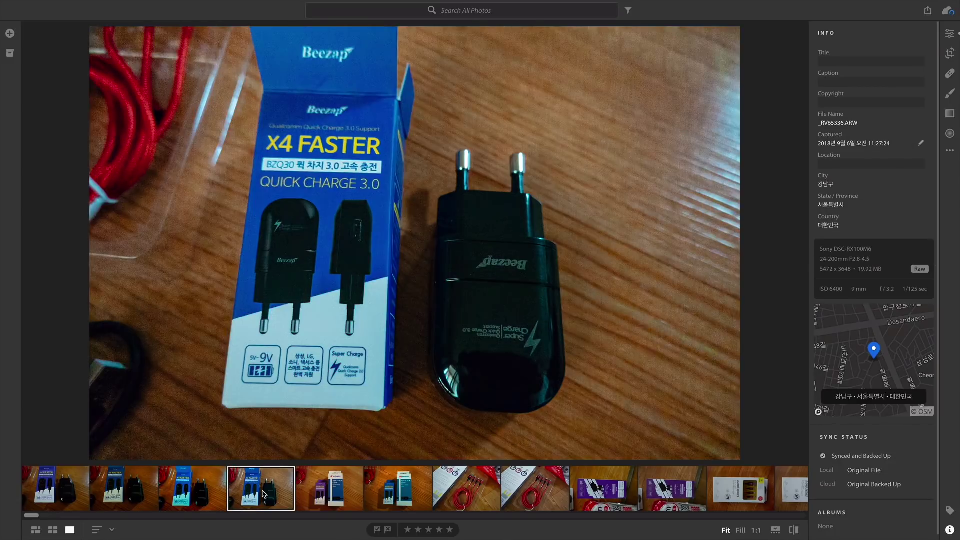
click(181, 501)
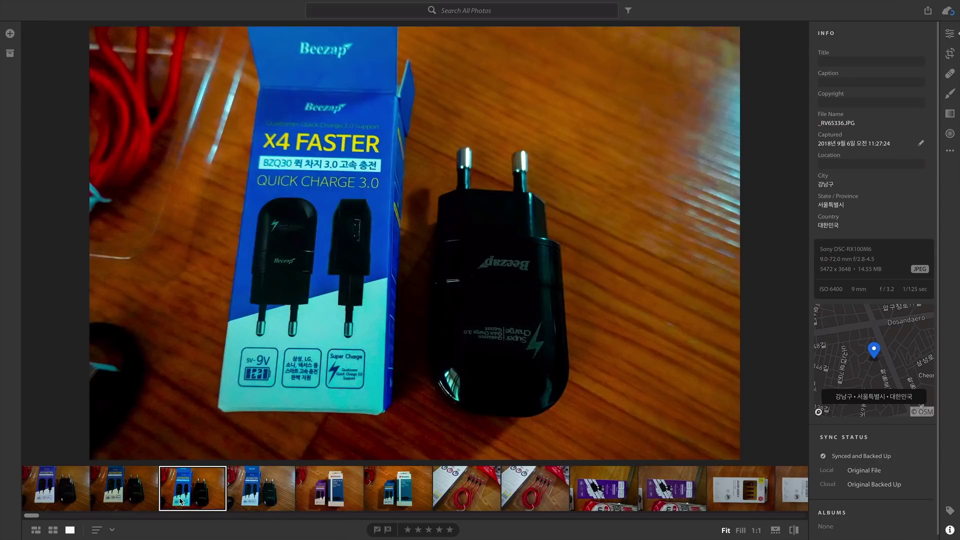
key(ctrl+shift+c)
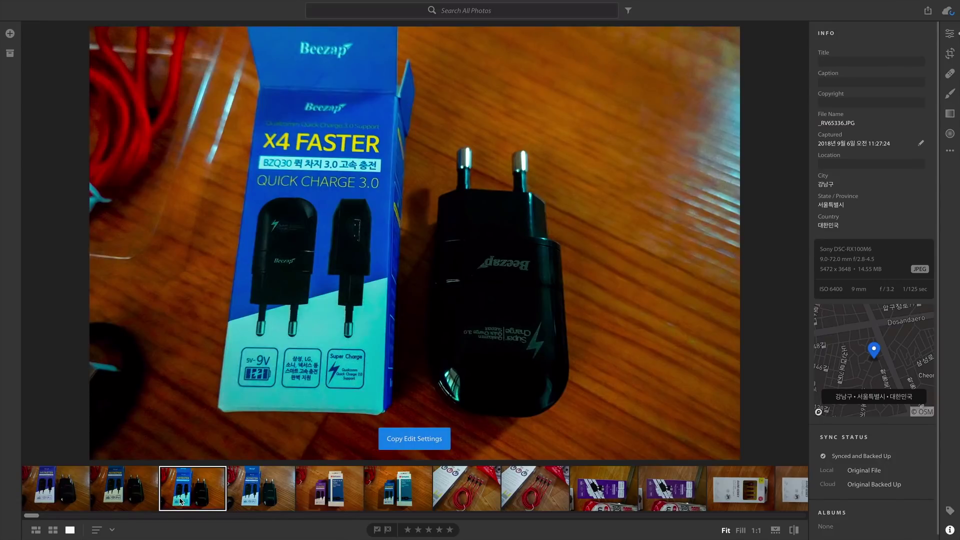
click(259, 488)
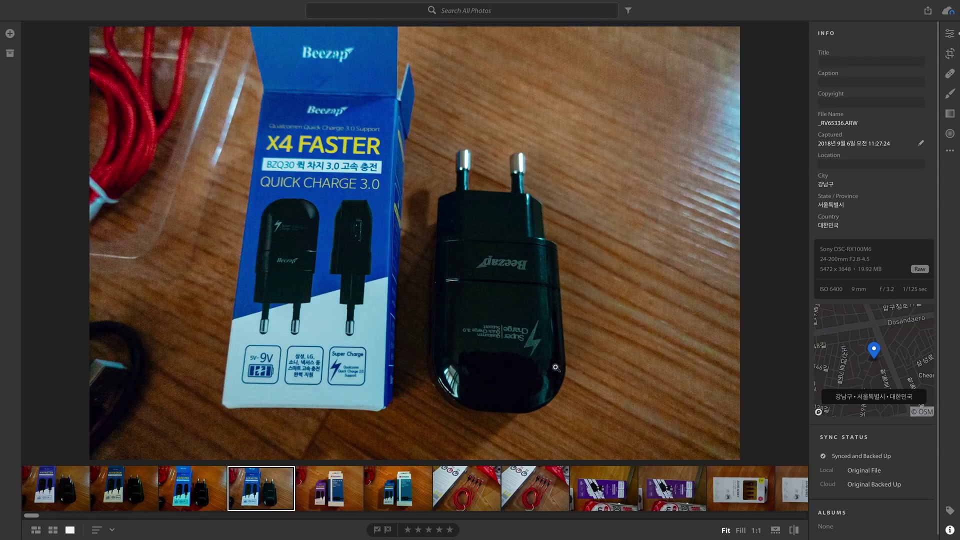
key(ctrl+shift+v)
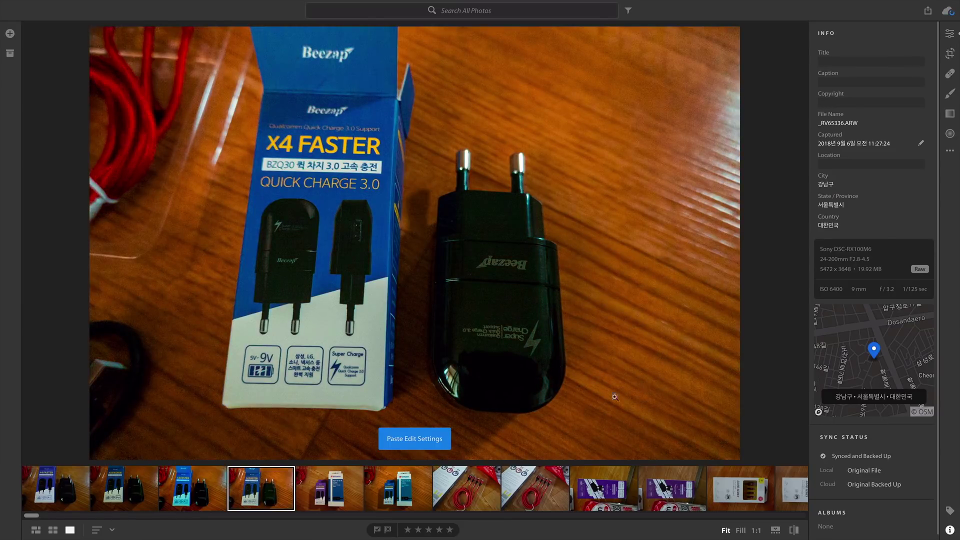
click(209, 484)
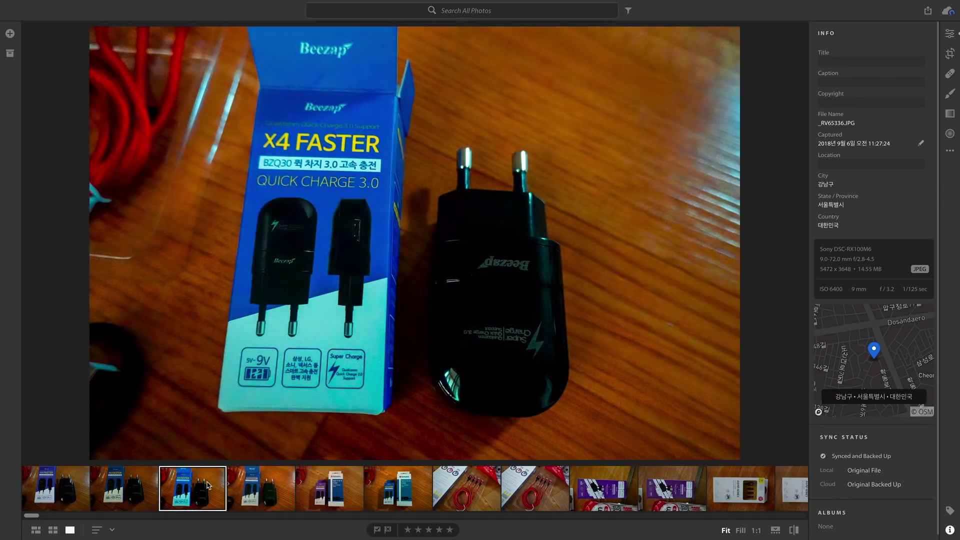
- Flip between the edited ARW and JPG repeatedly, then view the ARW at 1:1
click(265, 485)
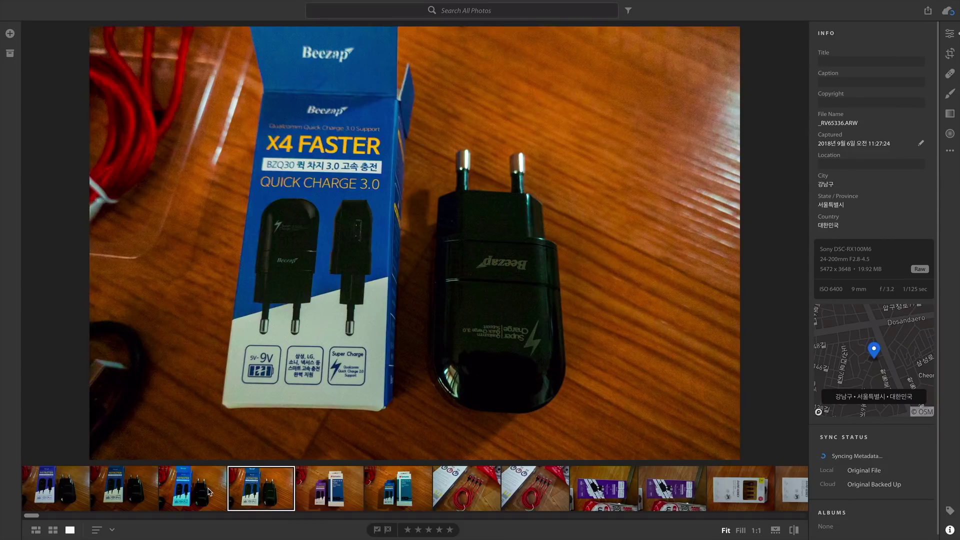
click(209, 493)
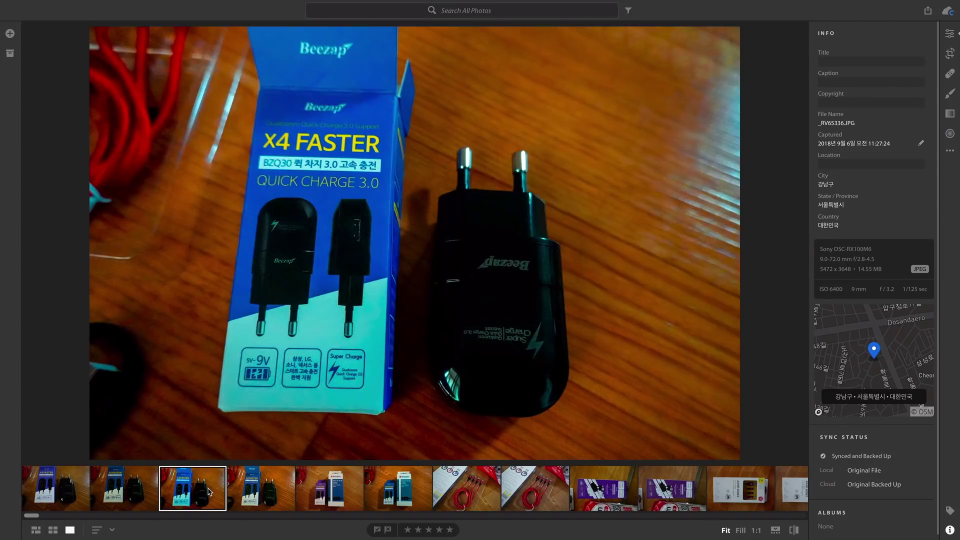
click(265, 493)
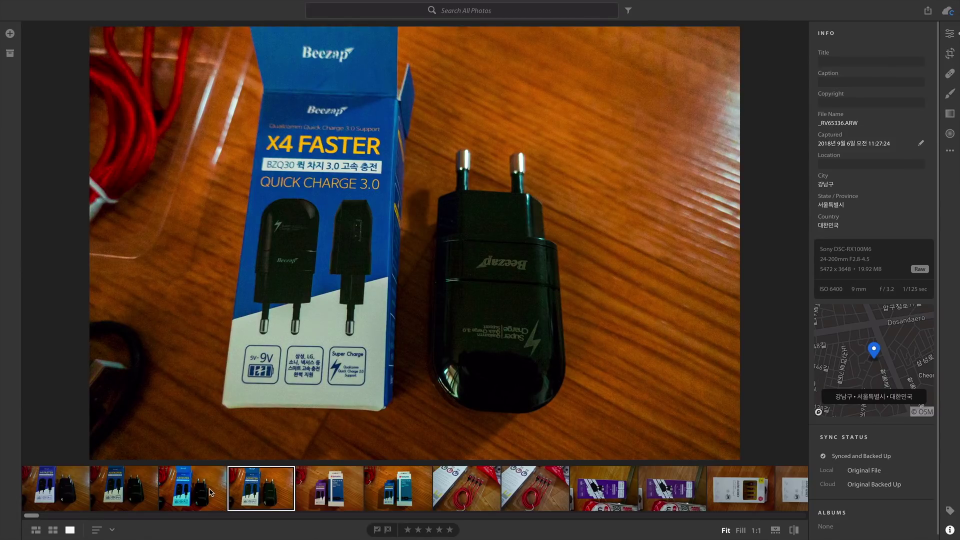
click(210, 493)
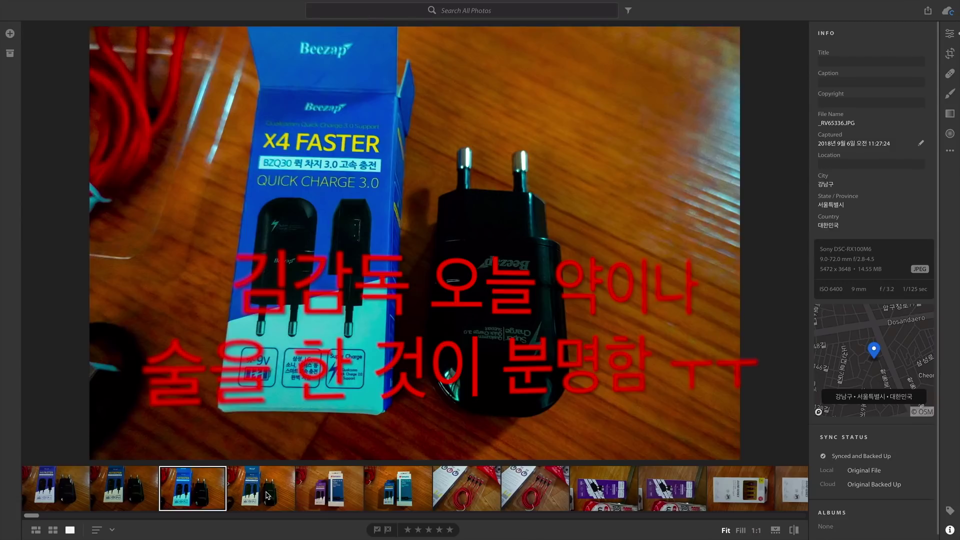
click(267, 495)
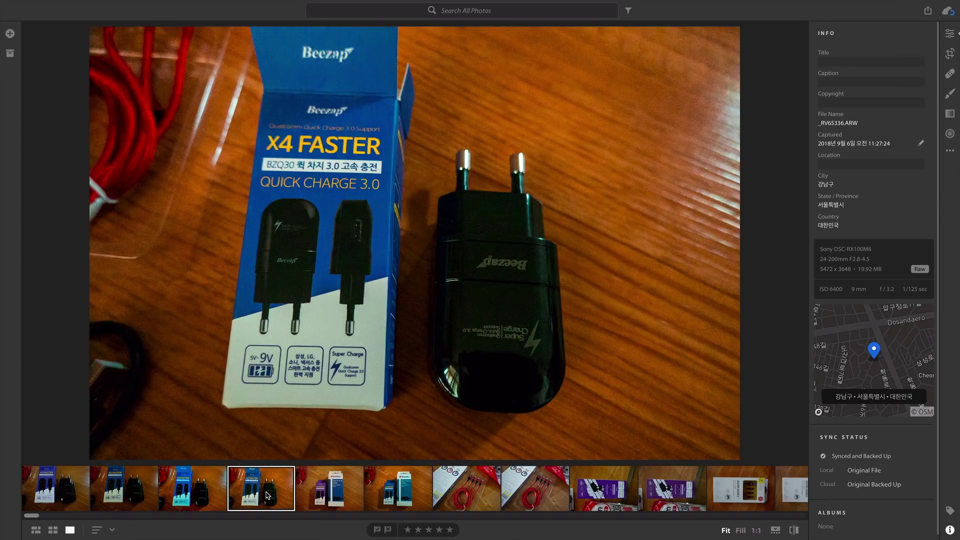
click(192, 495)
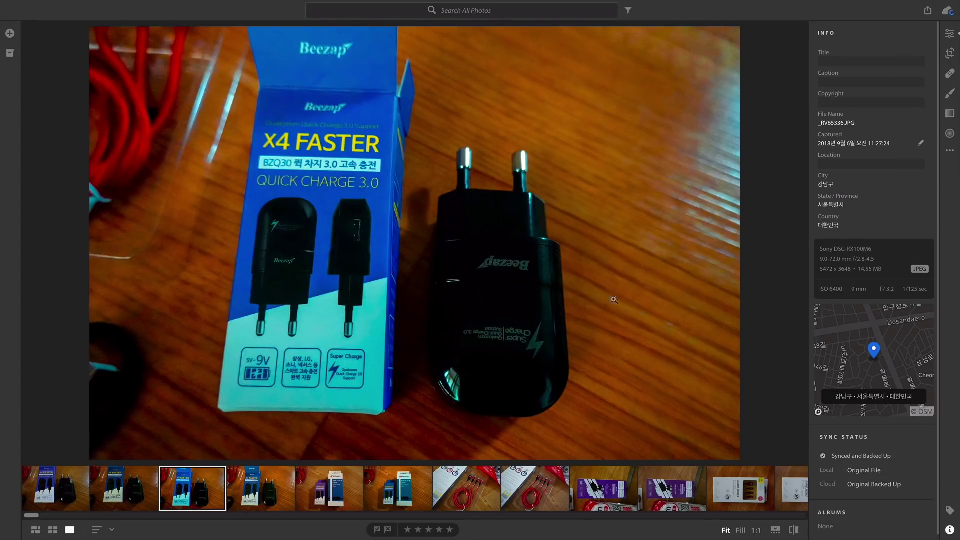
click(254, 492)
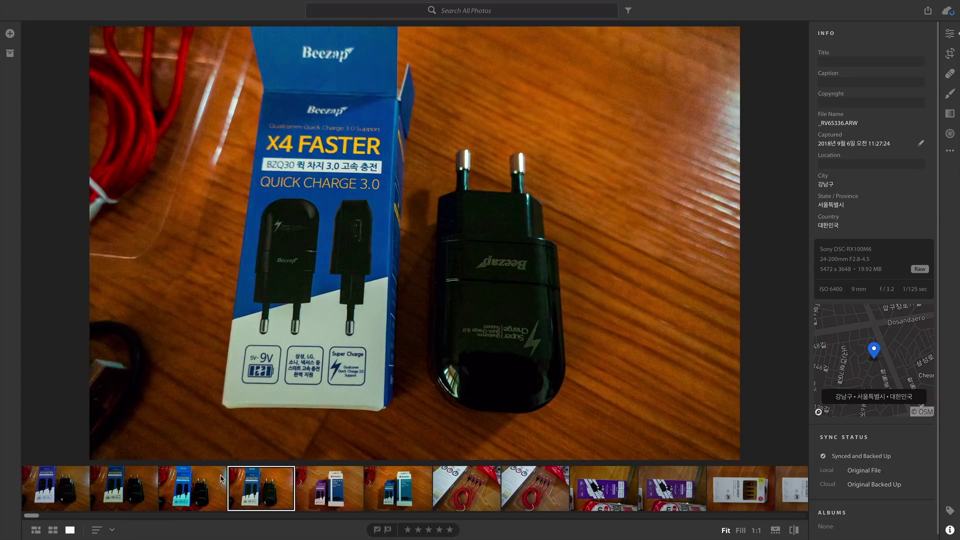
click(187, 488)
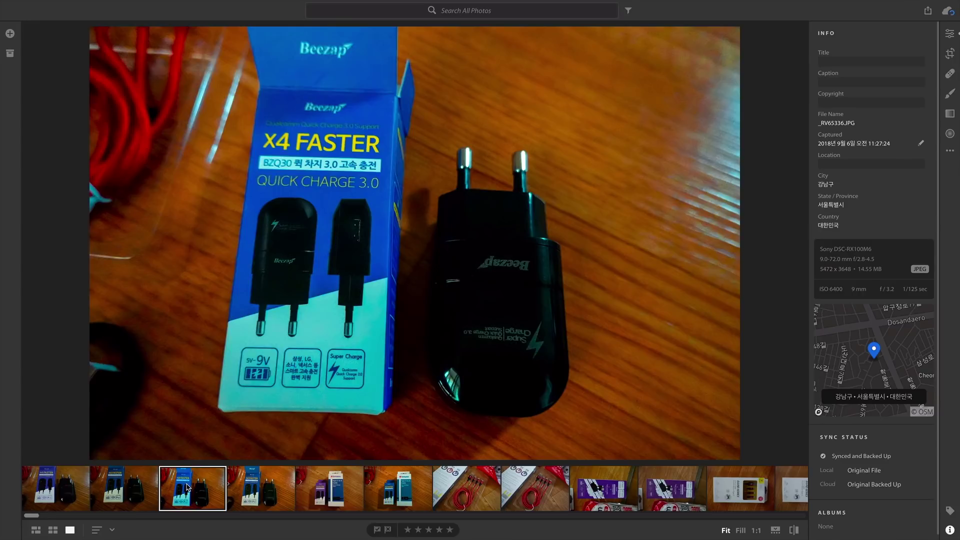
click(259, 487)
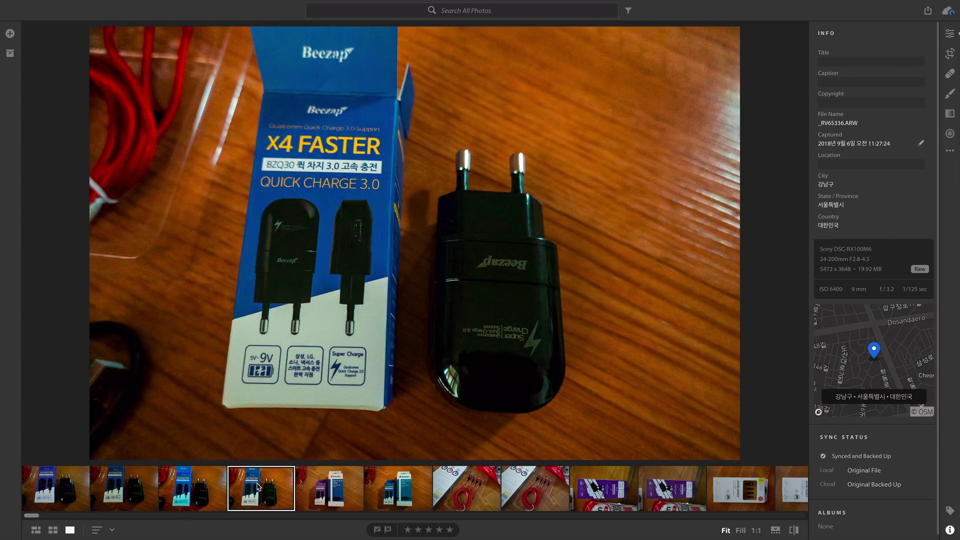
click(314, 163)
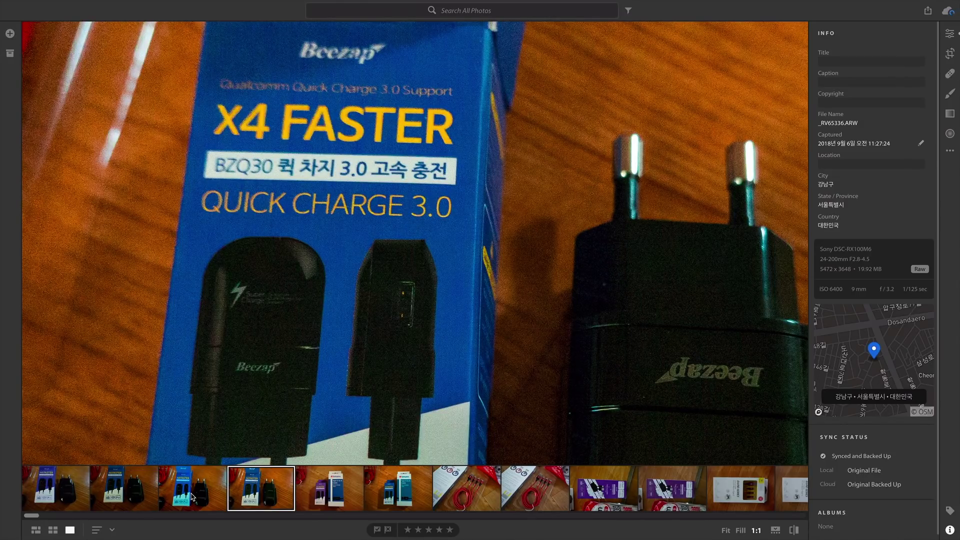
- Glance at the JPG, return to the ARW, and show its pasted adjustments (Contrast +35, Highlights −77)
click(191, 496)
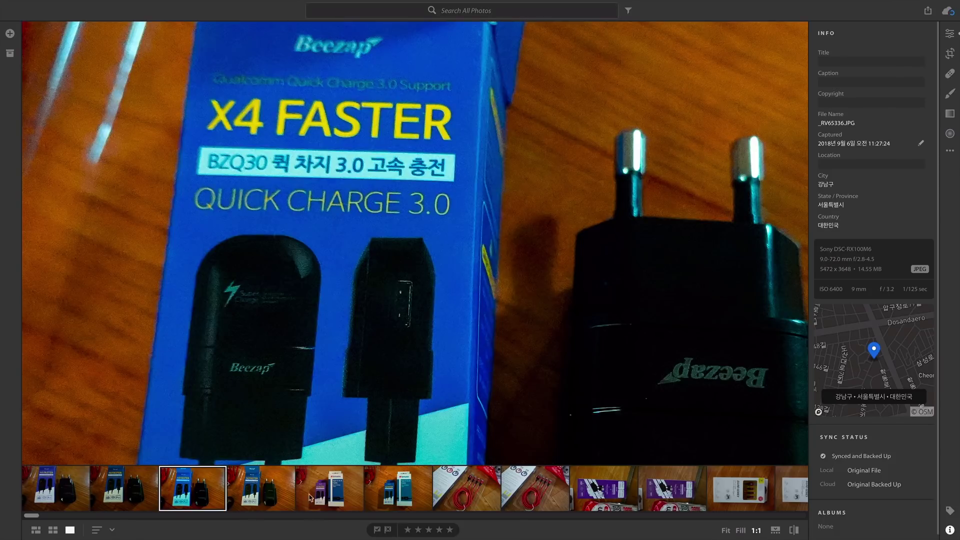
click(271, 489)
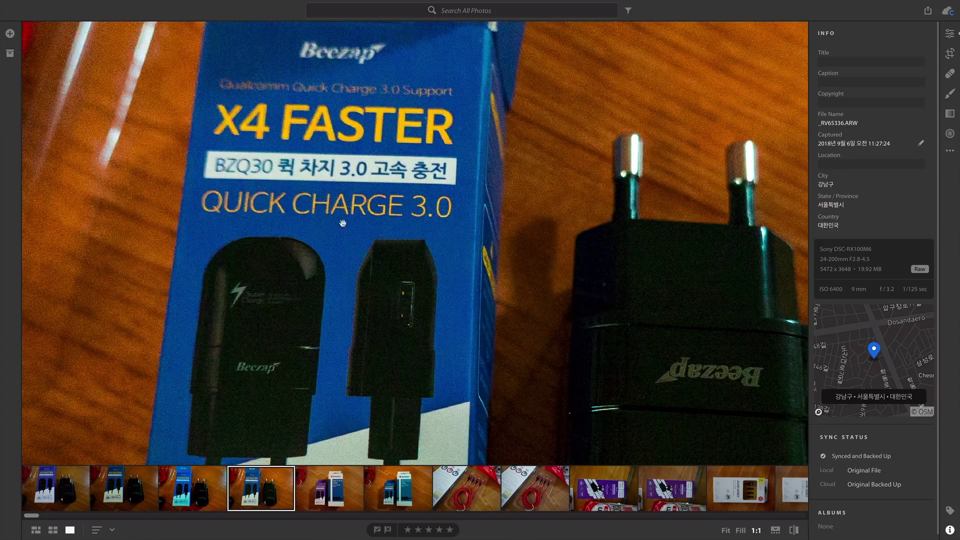
key(e)
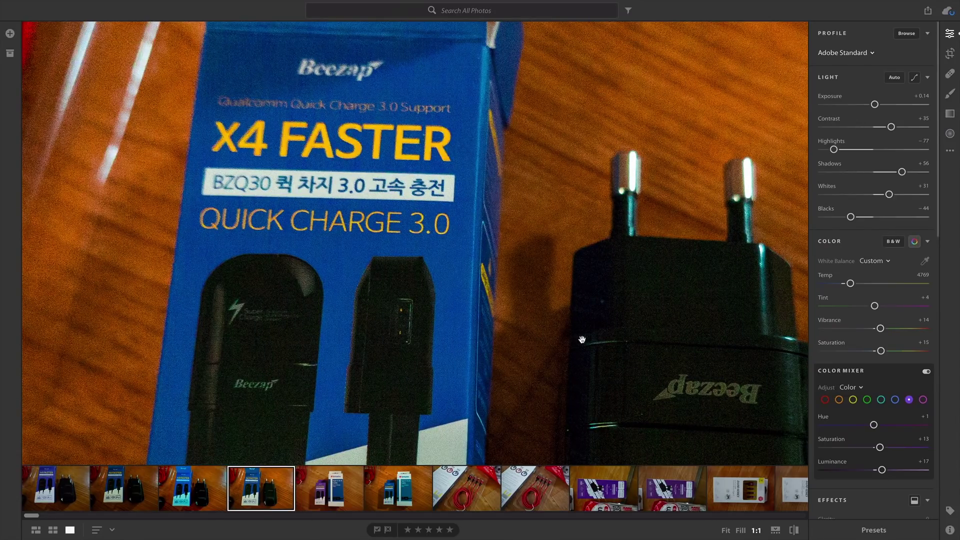
- Fit the photo and alternate JPG and ARW, comparing settings like Temp 4769 and Tint +4
click(204, 495)
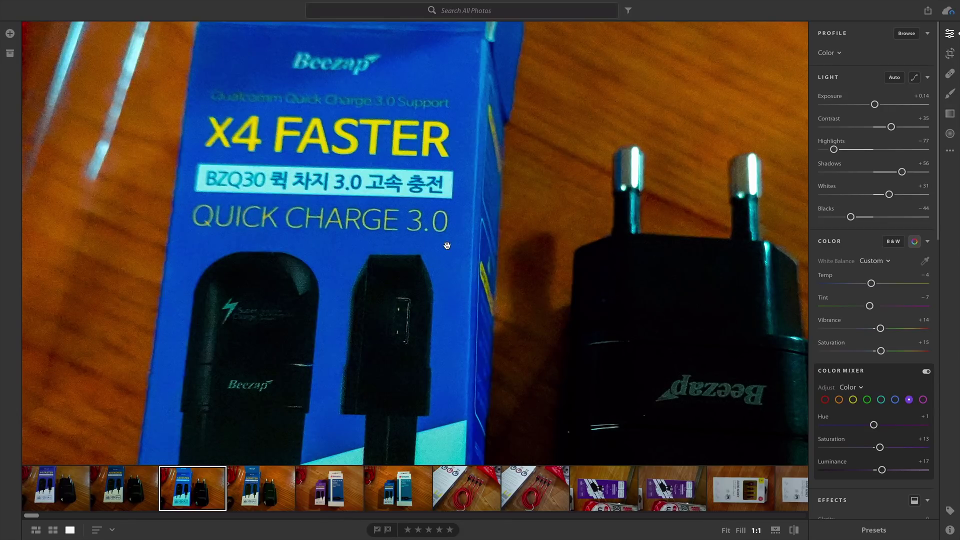
click(316, 165)
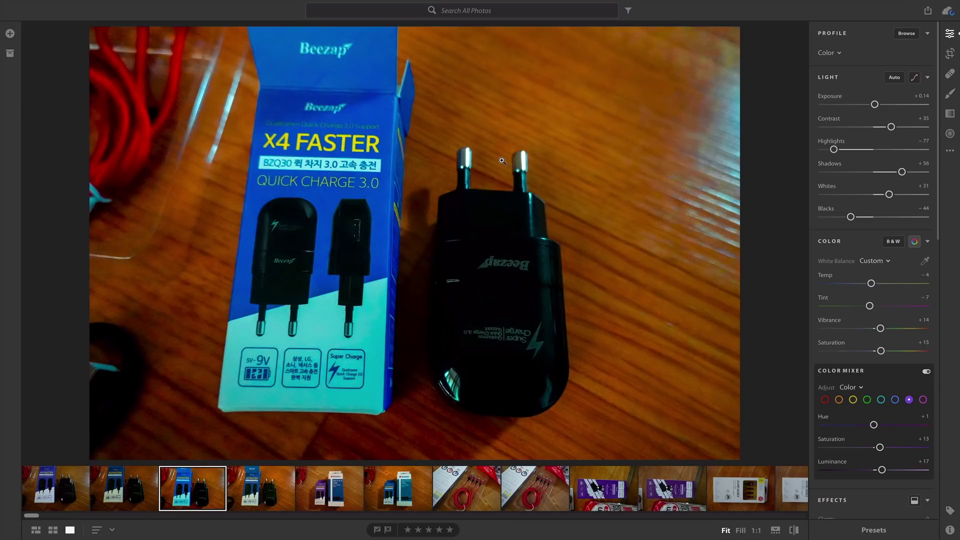
click(265, 495)
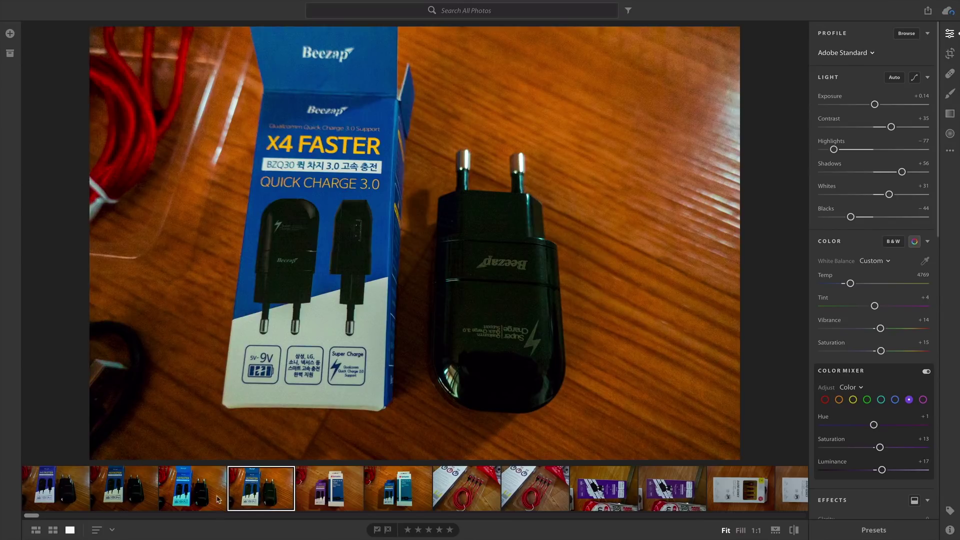
click(195, 498)
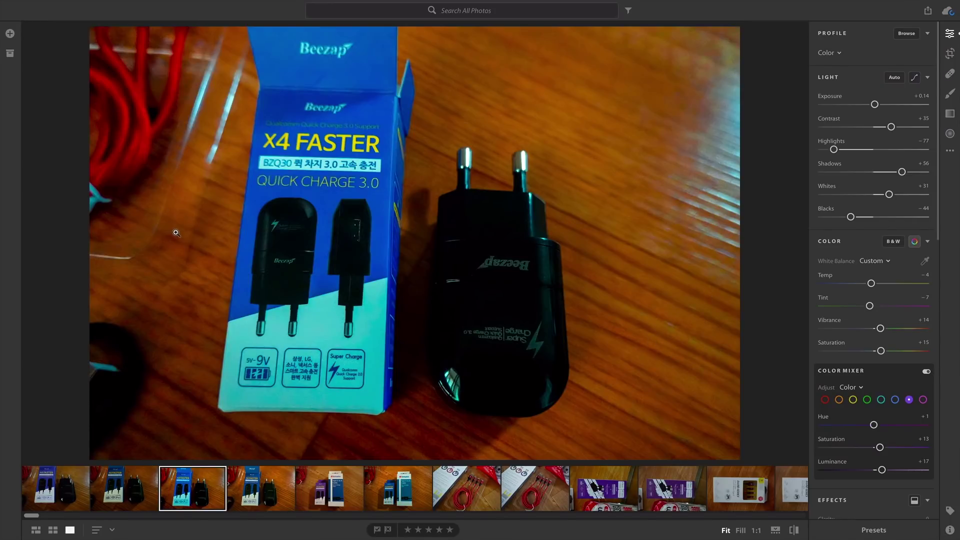
click(273, 486)
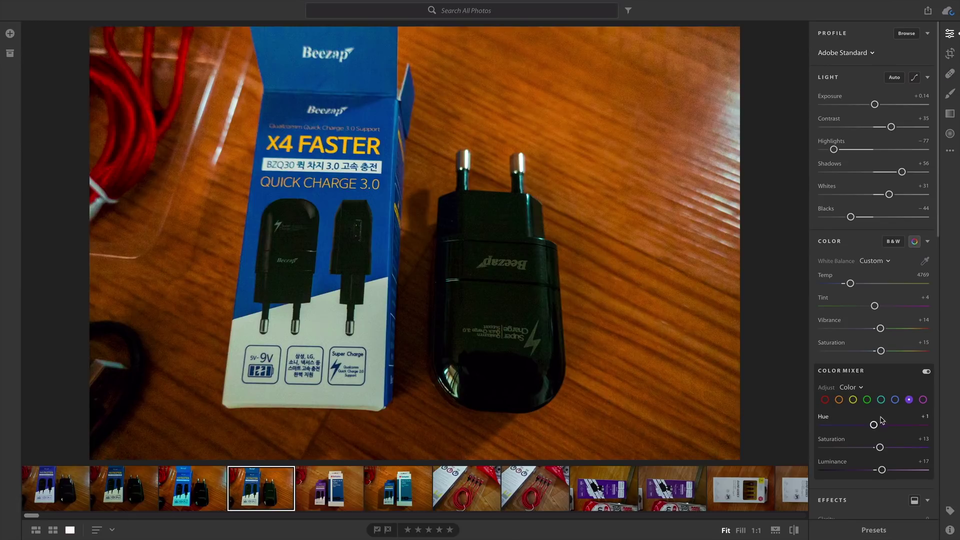
- Set Sharpening to 129 and Grain to 61, with Noise and Color Noise Reduction at 0
scroll(881, 416, down, 5)
scroll(881, 415, down, 5)
scroll(881, 415, down, 1)
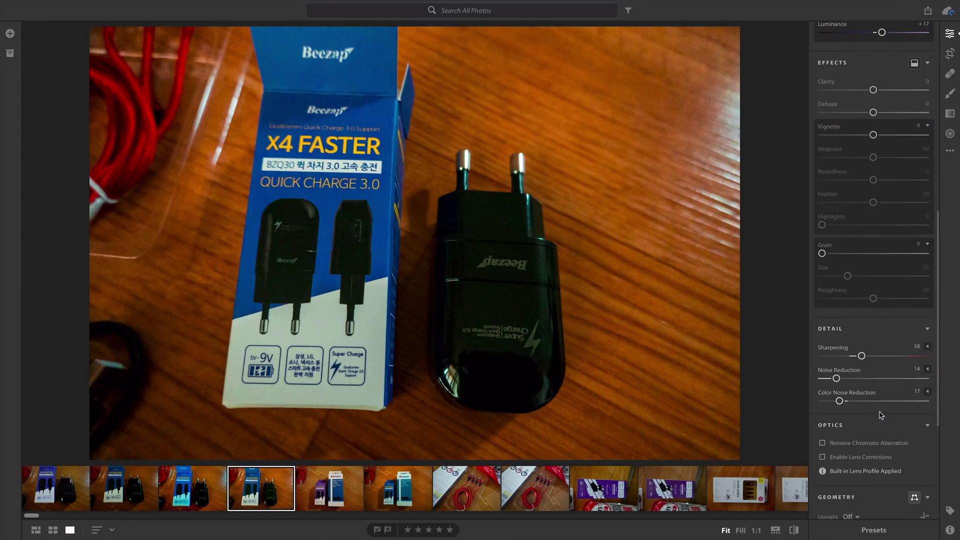
drag(861, 355, 910, 356)
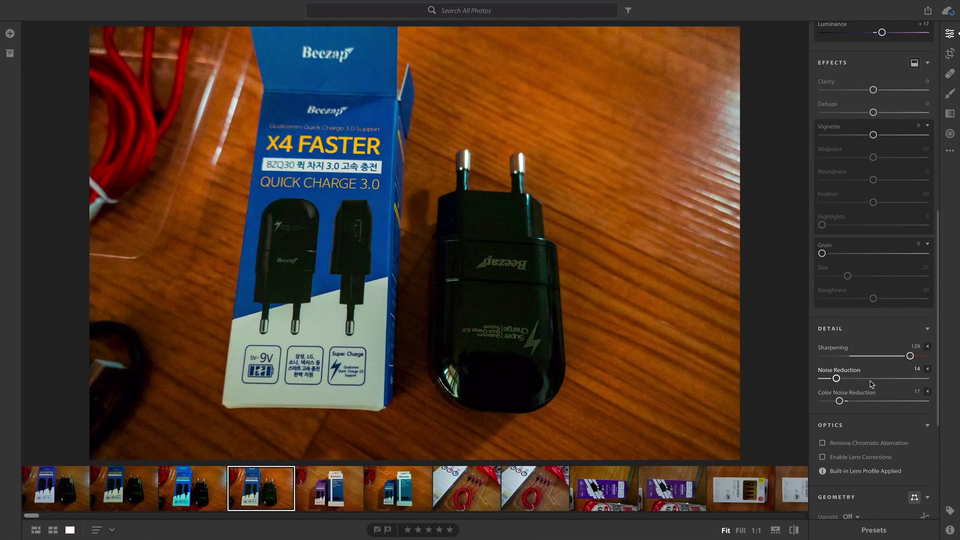
scroll(909, 356, up, 3)
click(884, 330)
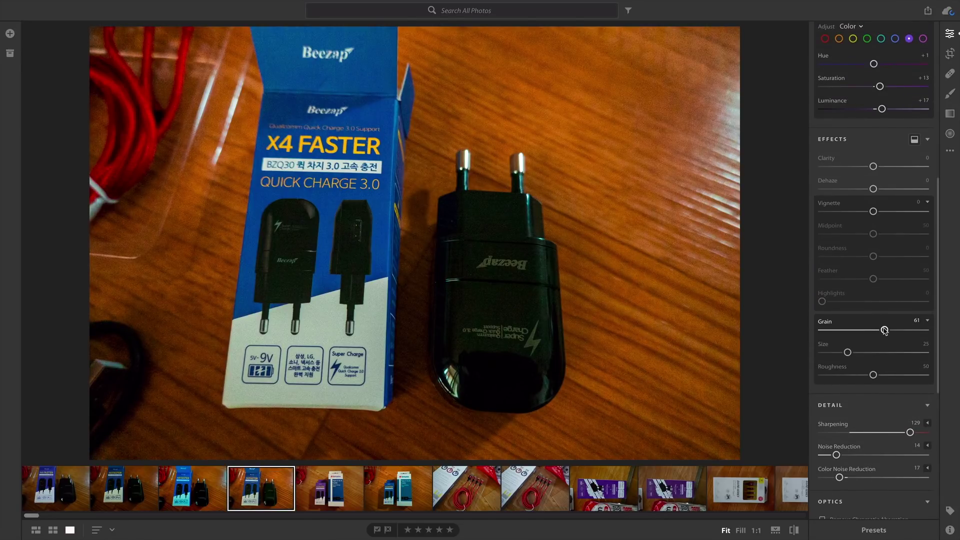
scroll(839, 434, down, 2)
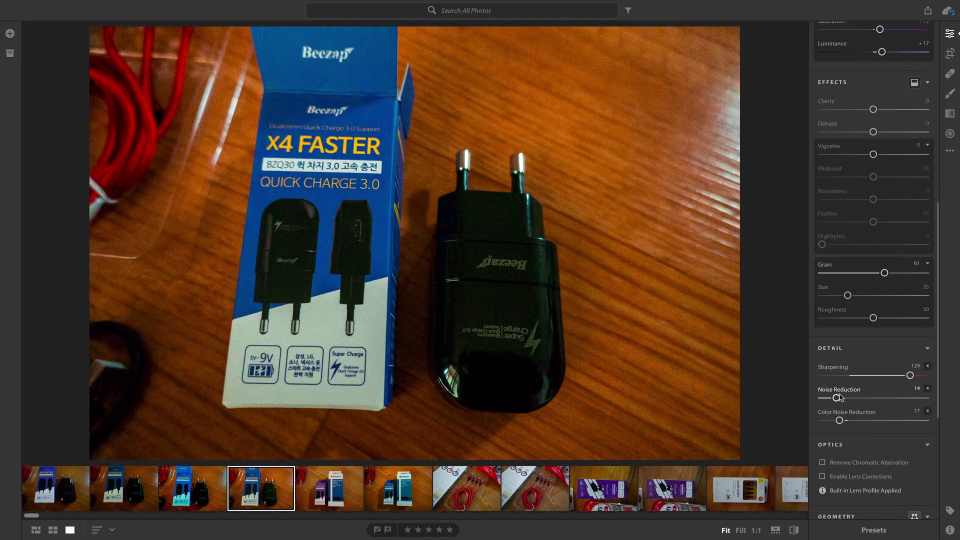
drag(836, 398, 820, 398)
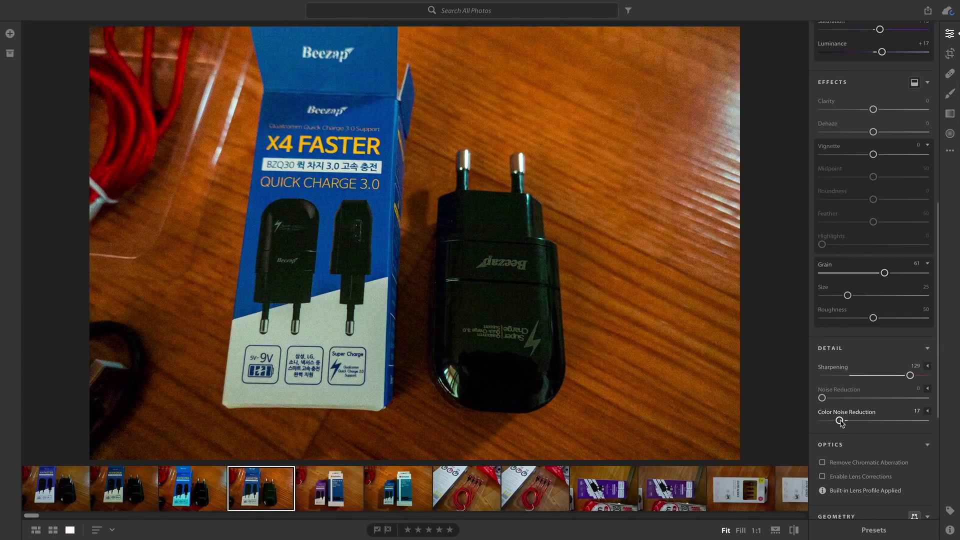
drag(841, 421, 864, 421)
double_click(866, 421)
- Check the grain and noise at 1:1, then move on to the Verbatim cable photo
click(612, 293)
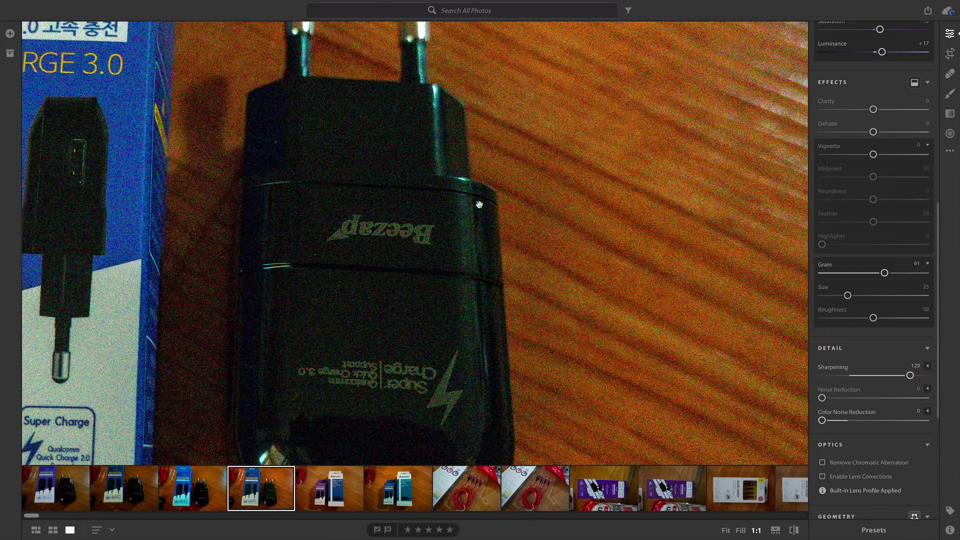
click(603, 292)
key(Right)
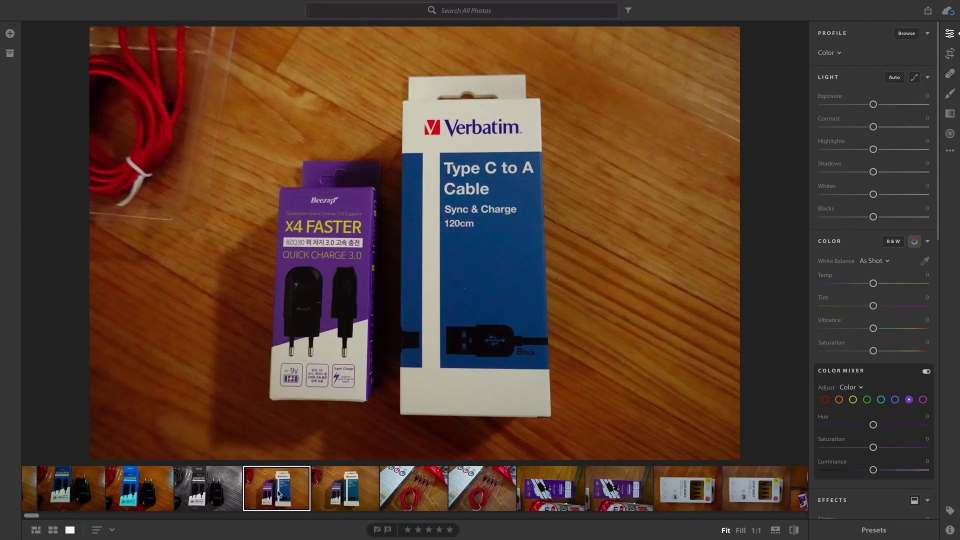
- Toggle repeatedly between the JPG and RAW Verbatim cable thumbnails, ending on the RAW one
click(339, 494)
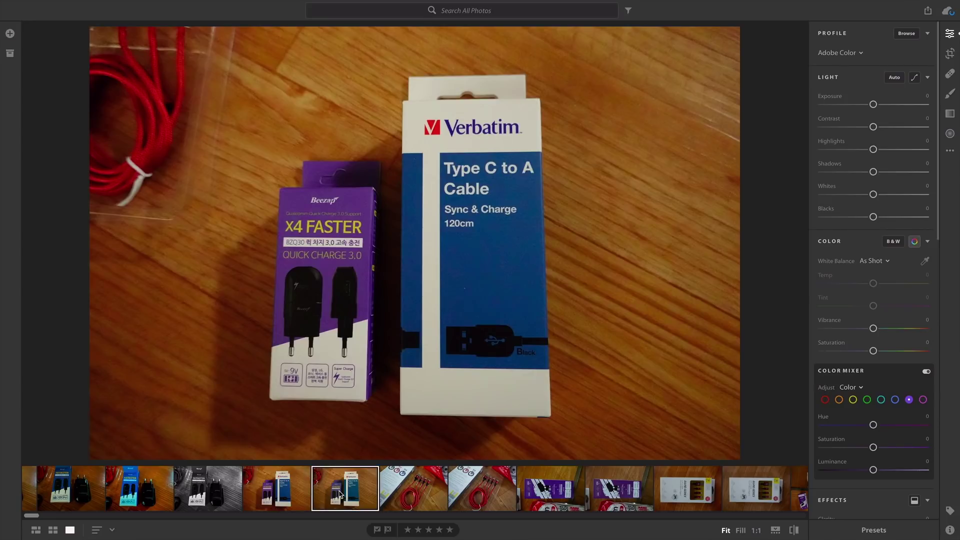
click(282, 498)
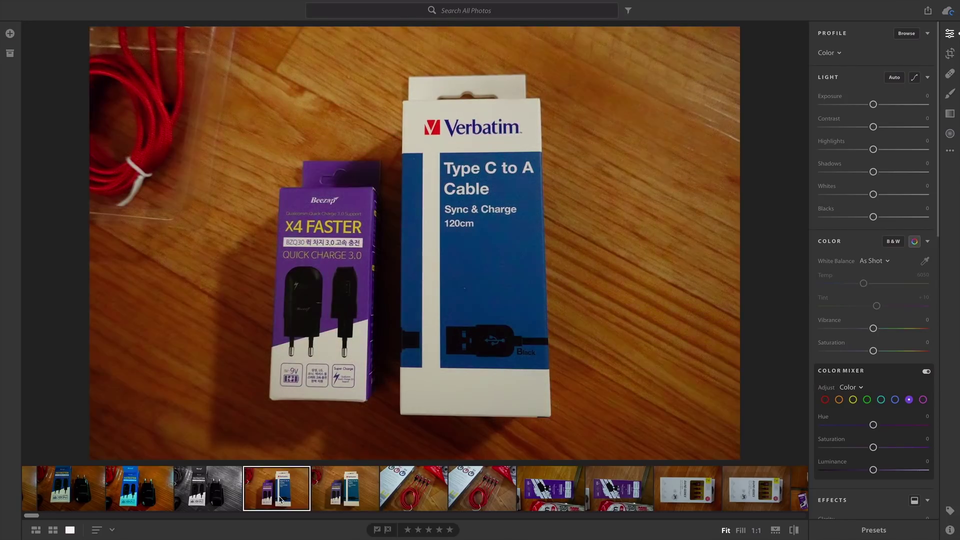
click(350, 495)
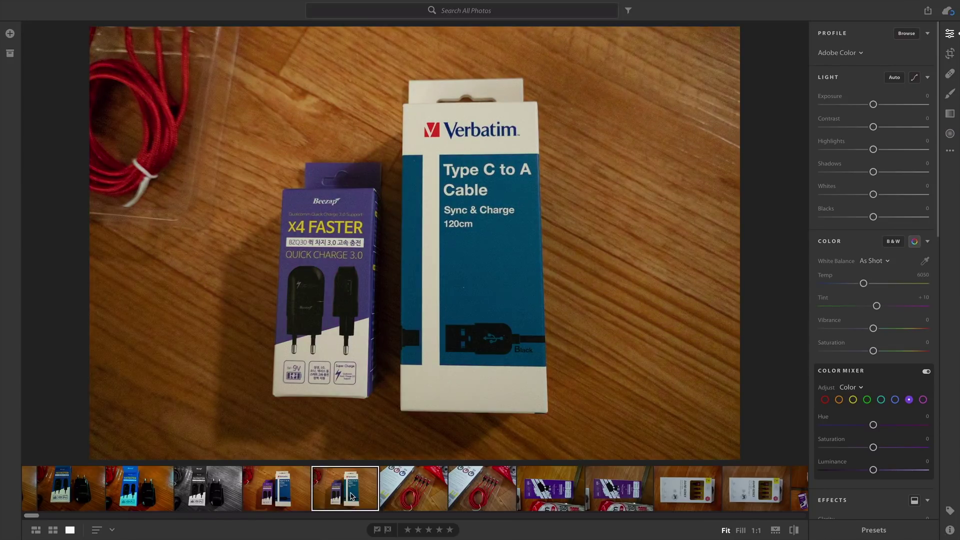
click(277, 485)
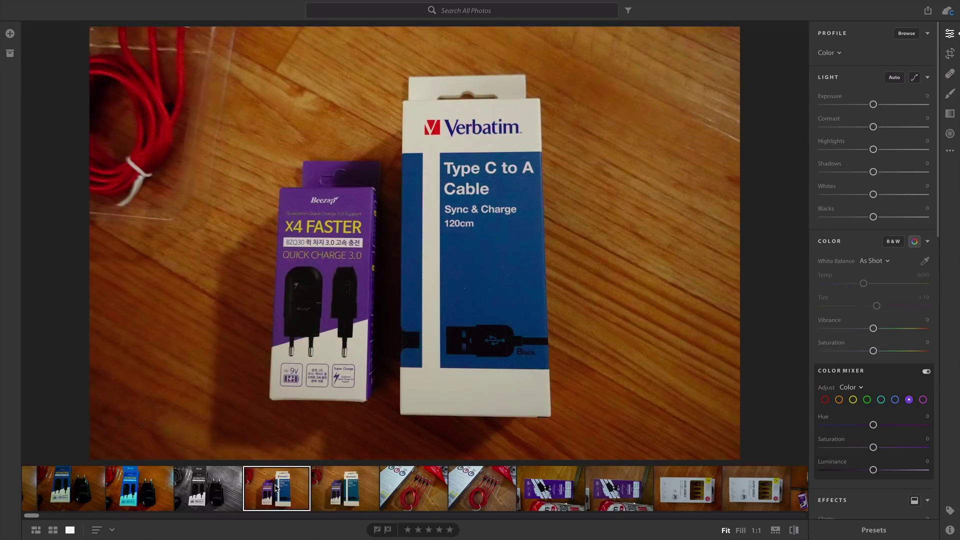
click(340, 484)
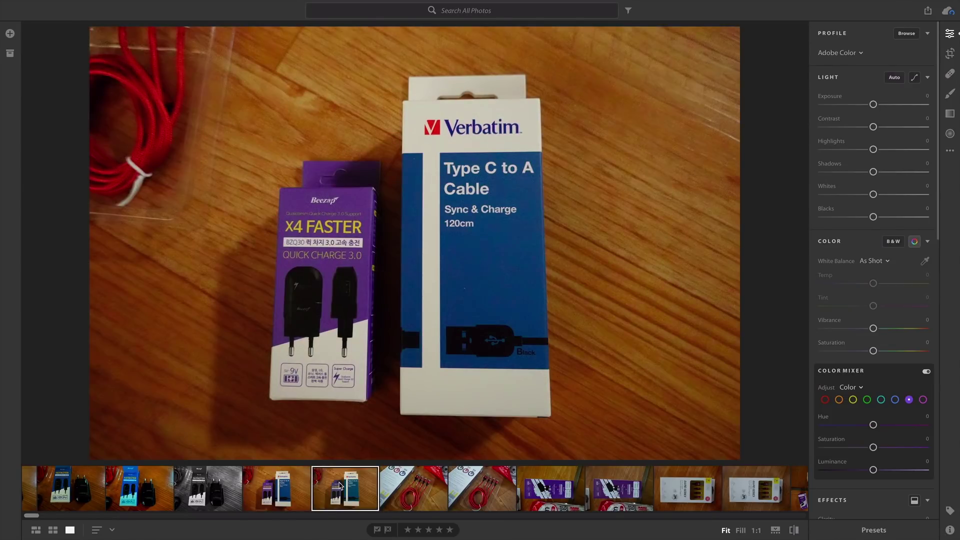
click(278, 490)
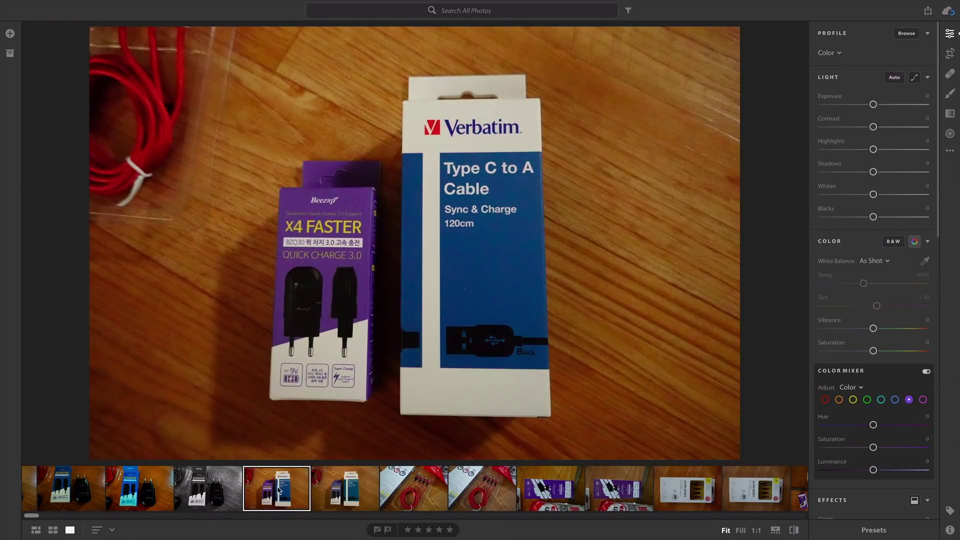
click(344, 490)
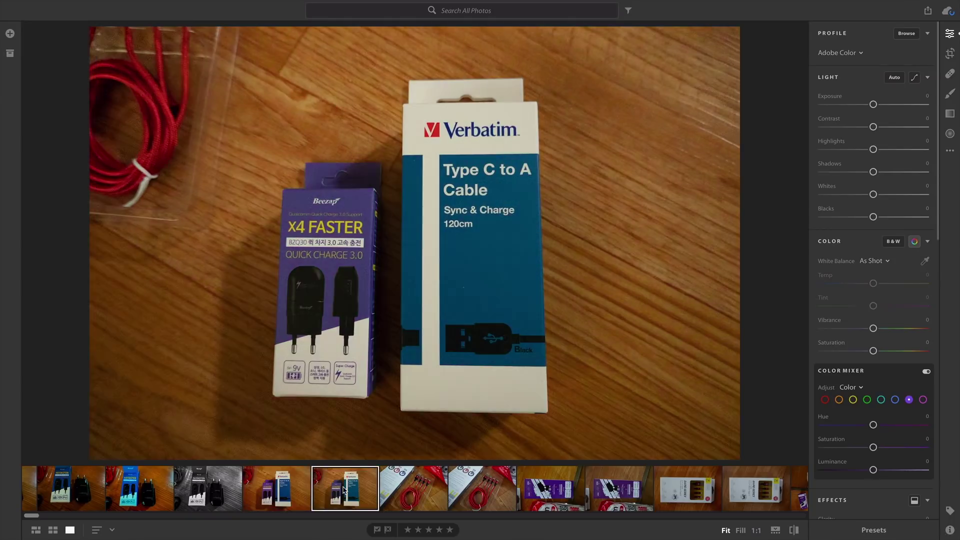
click(276, 492)
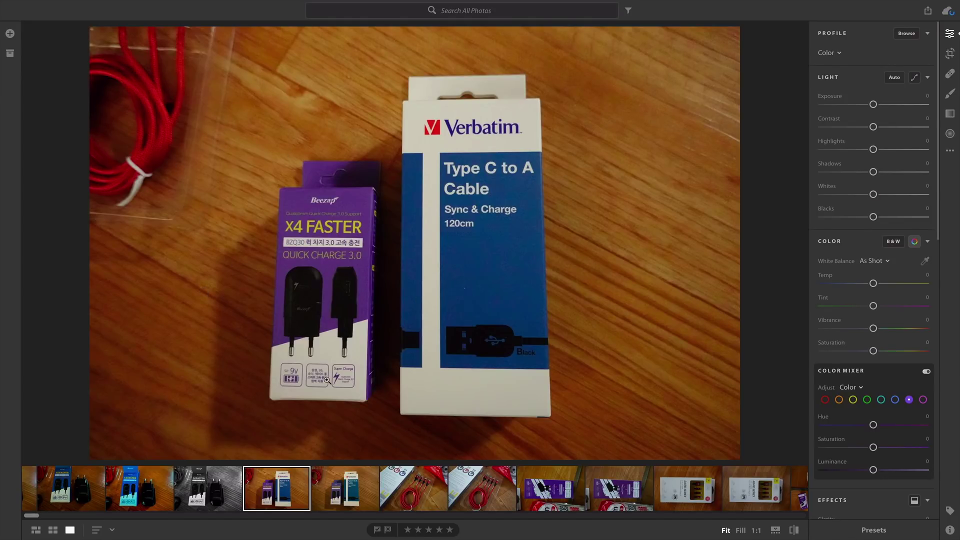
click(349, 499)
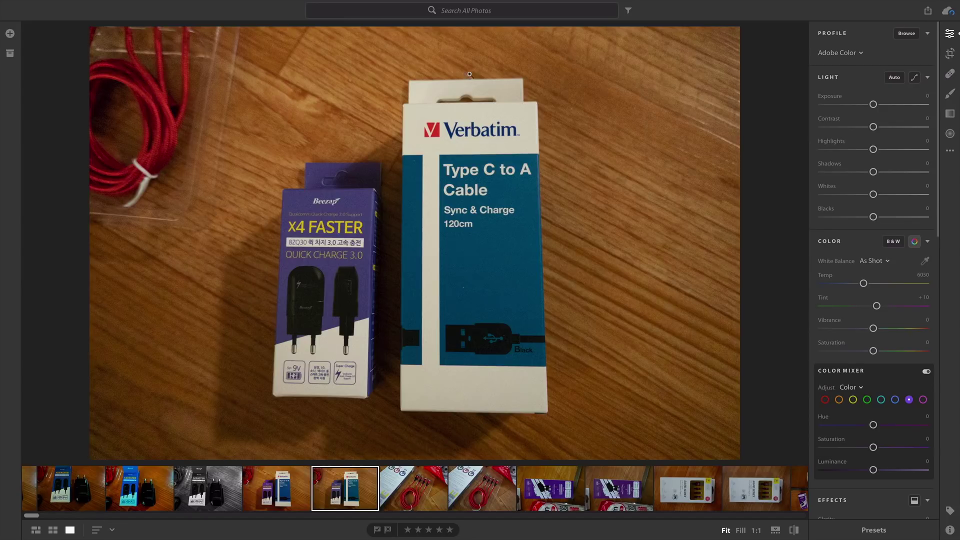
- Flip between the JPG and RAW charger-and-Verbatim-box thumbnails, finishing on the JPG
click(287, 485)
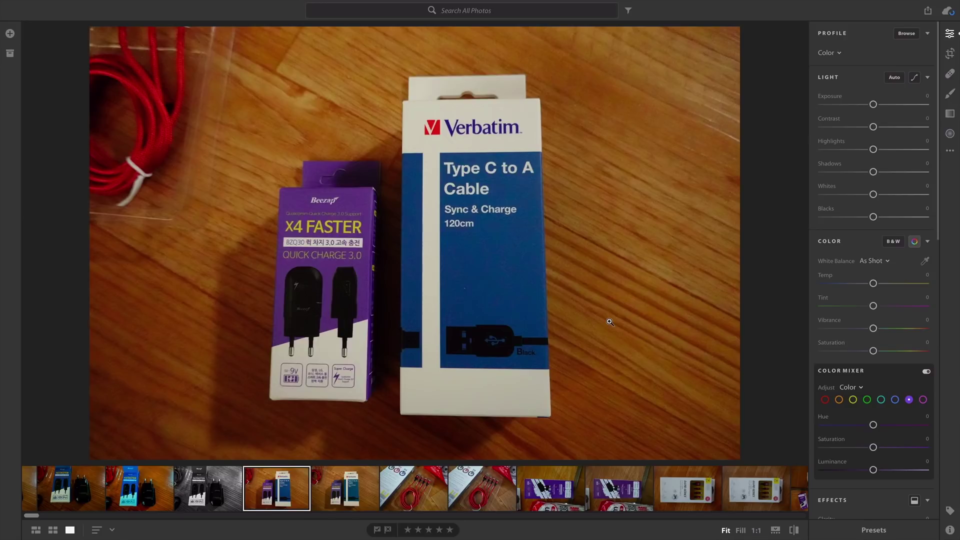
click(344, 479)
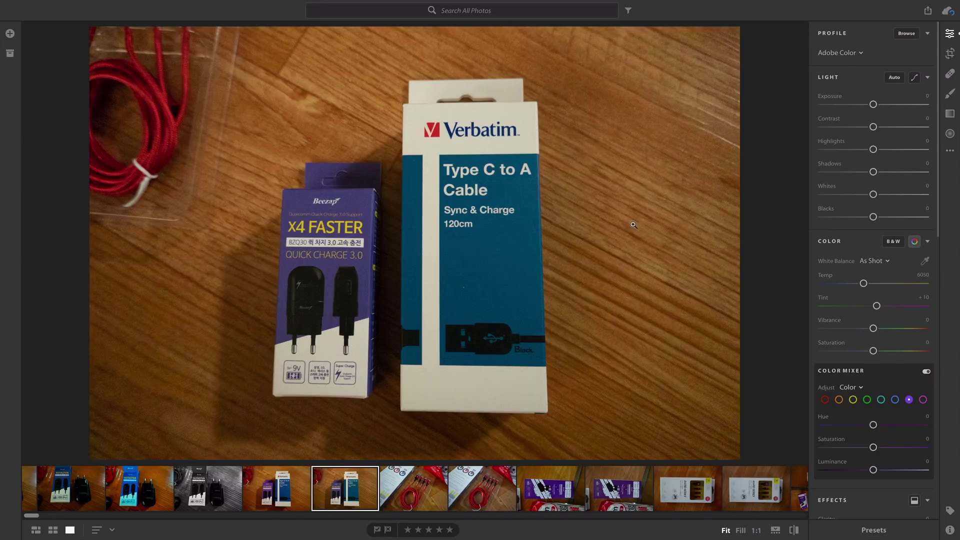
click(263, 501)
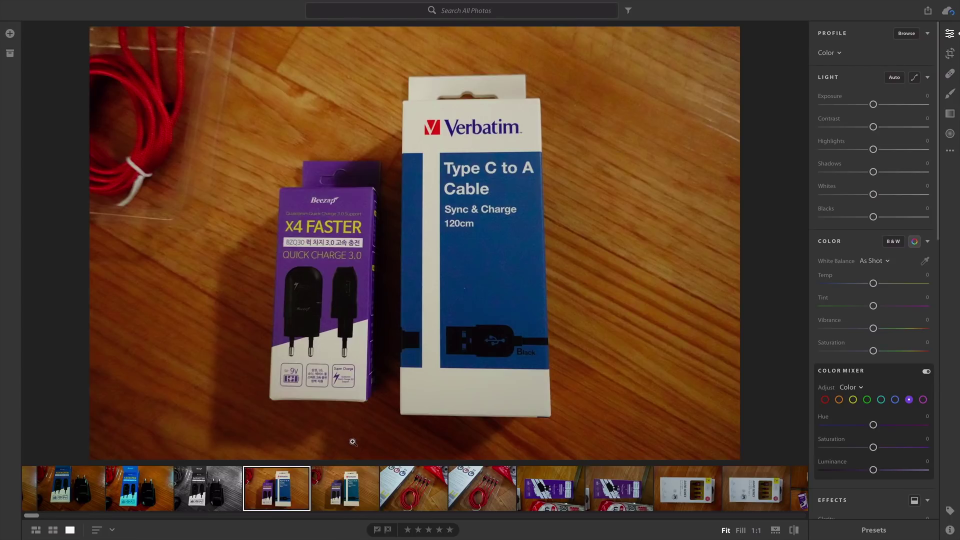
click(343, 495)
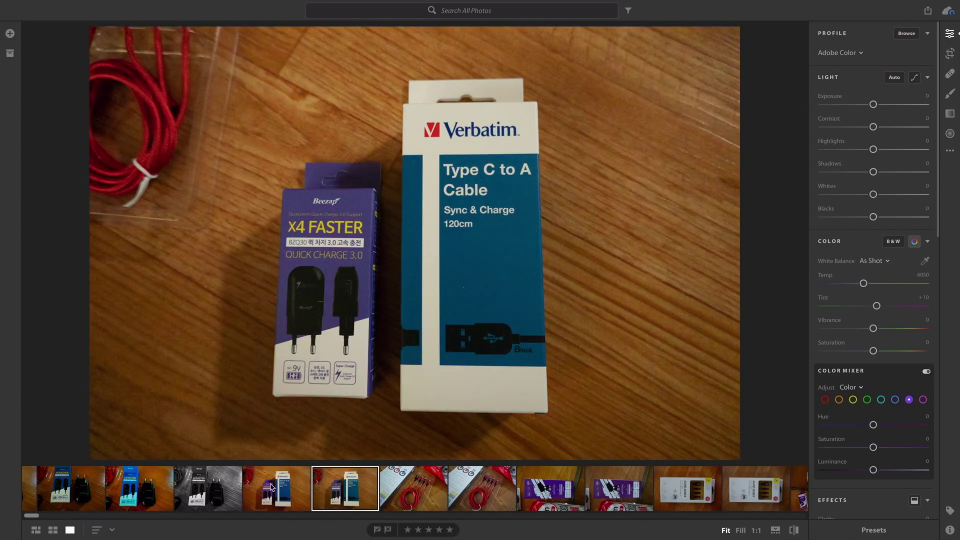
click(271, 487)
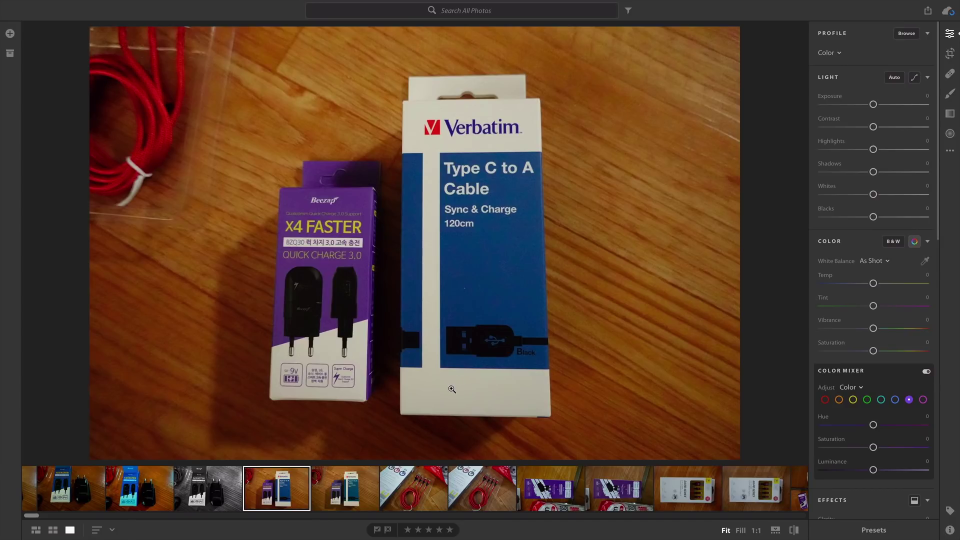
- Apply a negative Vertical perspective correction and a tighter 5 x 7 crop around both boxes
drag(870, 367, 854, 368)
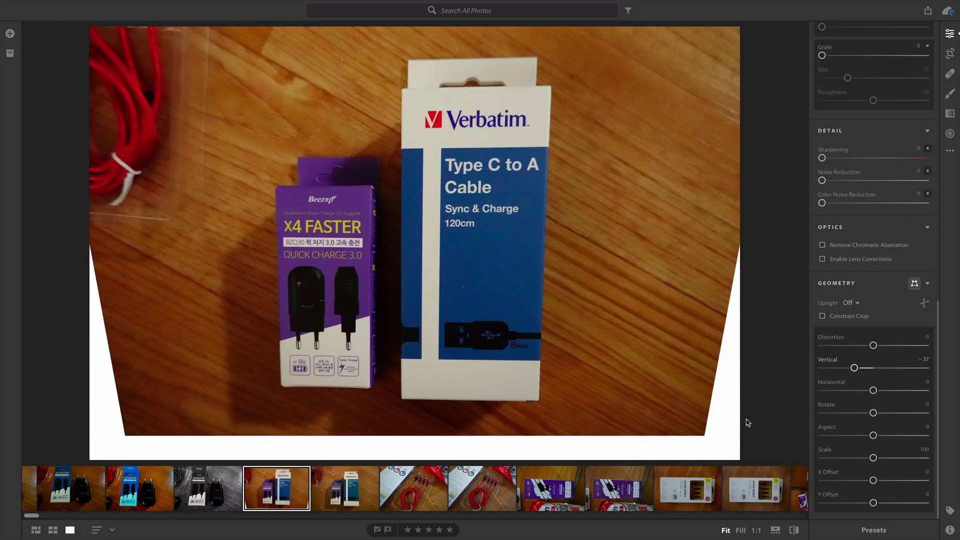
click(950, 53)
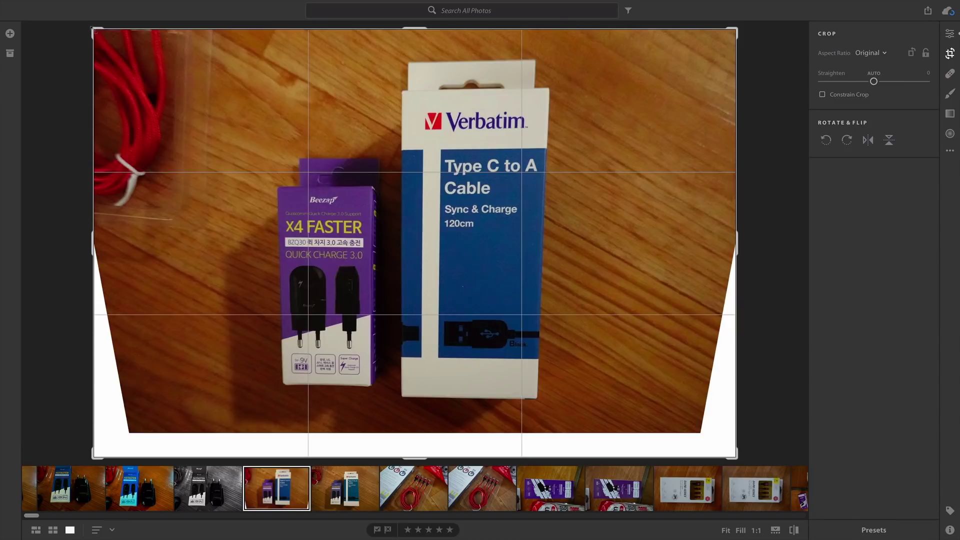
drag(91, 28, 113, 33)
drag(111, 32, 113, 28)
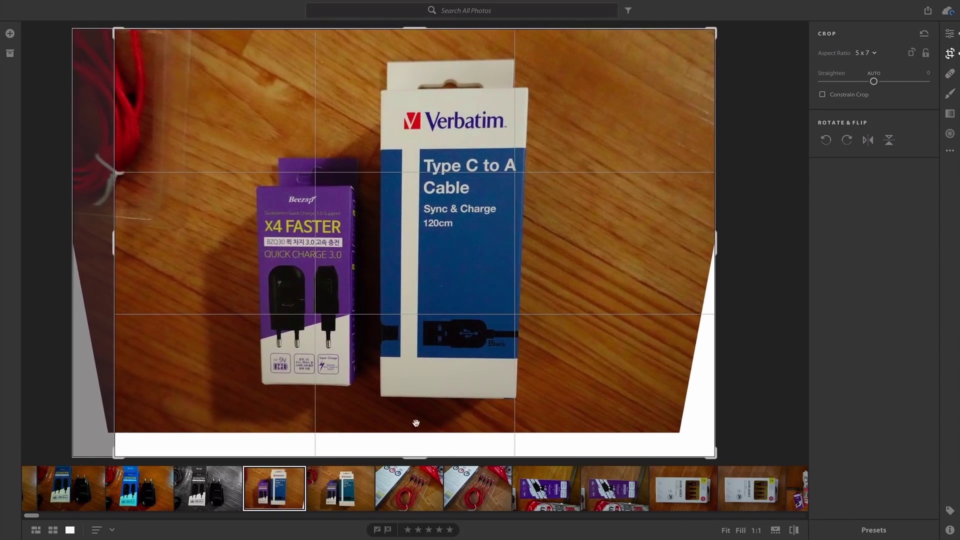
mouse_move(415, 456)
mouse_down()
mouse_move(418, 418)
mouse_move(418, 463)
mouse_up()
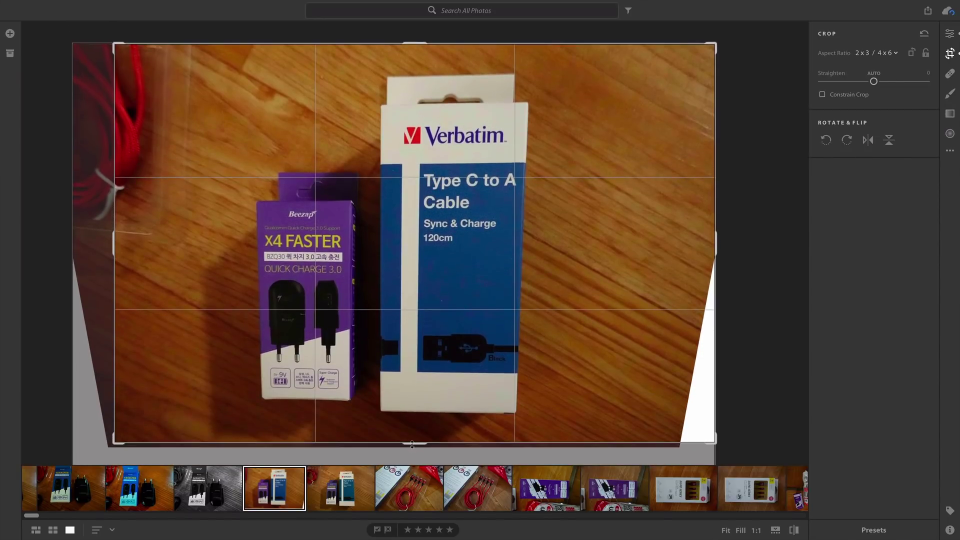
drag(716, 244, 698, 245)
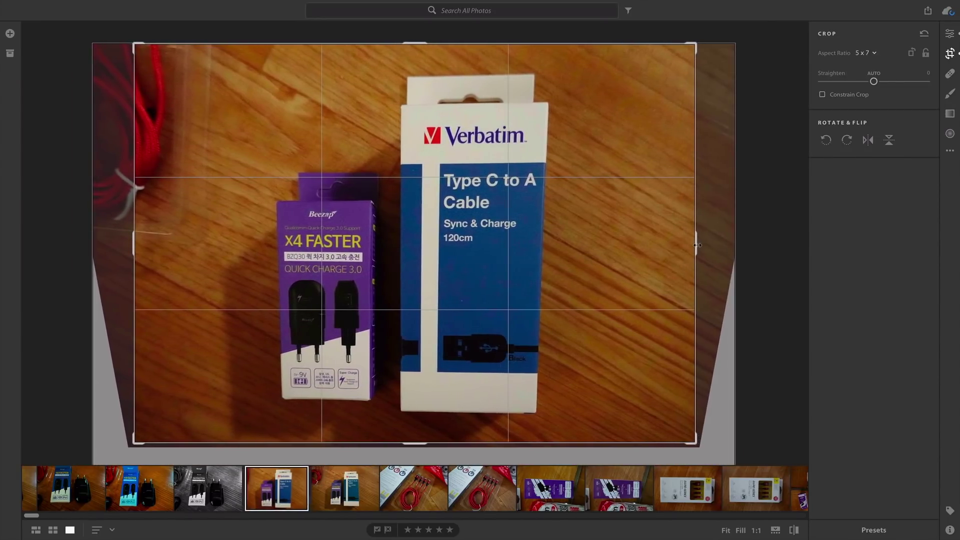
key(Return)
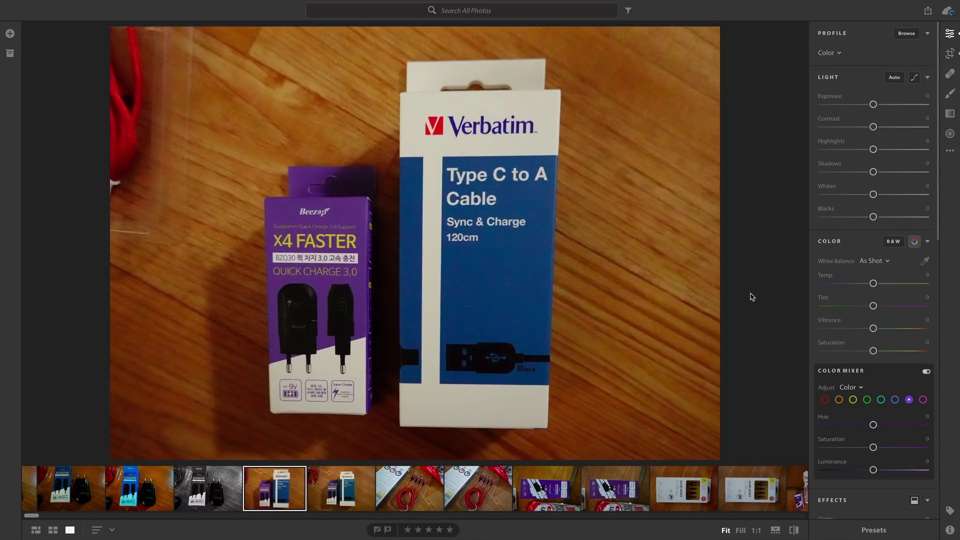
- Undo the charger photo's crop and open the red Baseus cable JPG and RAW versions
key(ctrl+z)
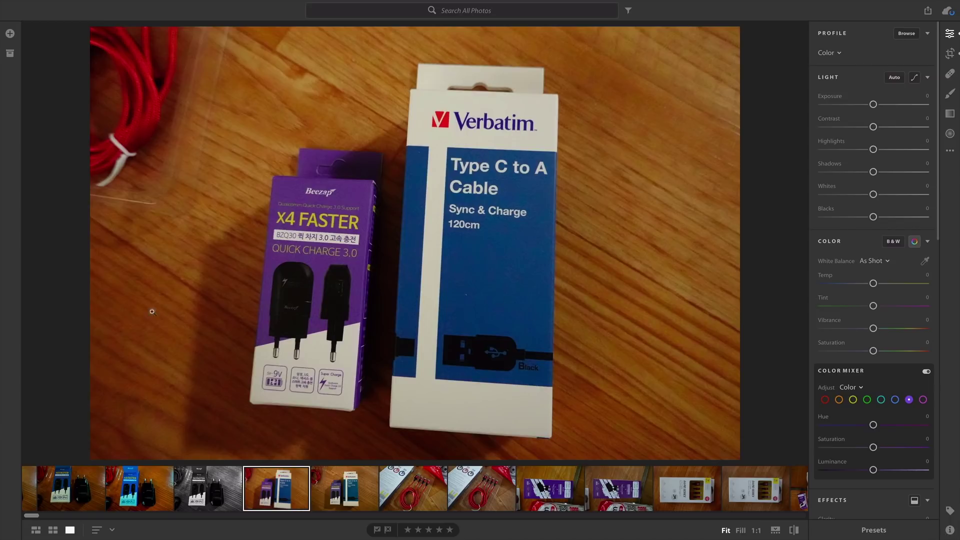
click(419, 502)
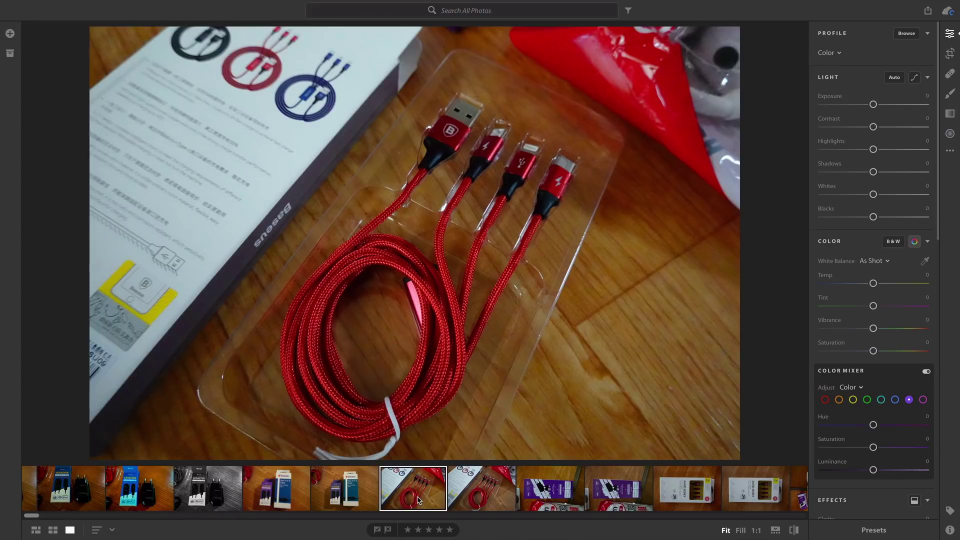
click(484, 494)
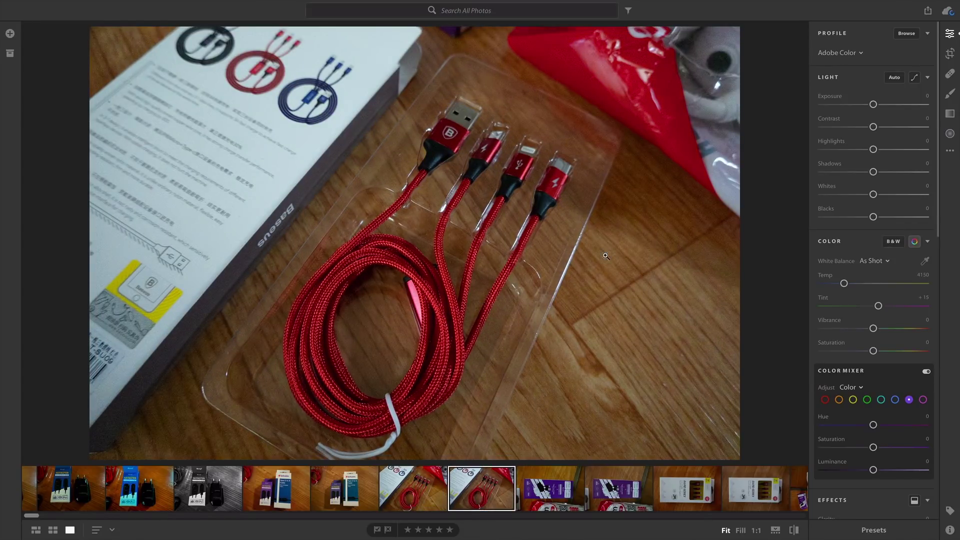
- Compare the red cable JPG and RAW again, ending zoomed to 1:1 on the braided cable
click(417, 486)
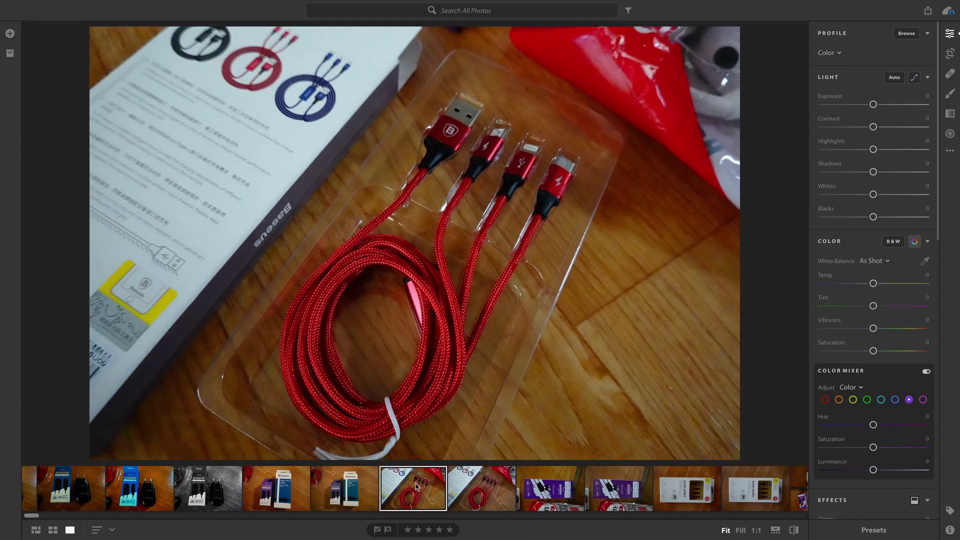
click(482, 487)
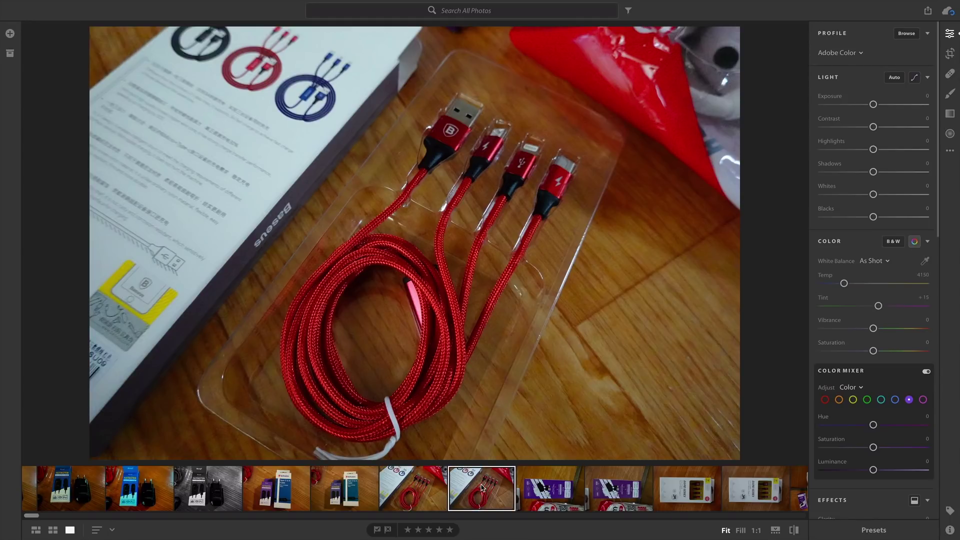
click(411, 491)
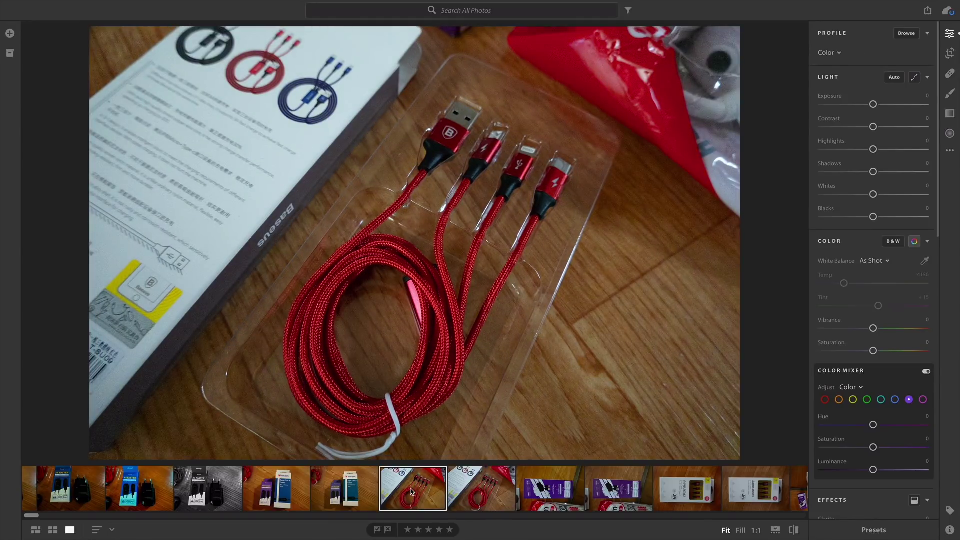
click(479, 486)
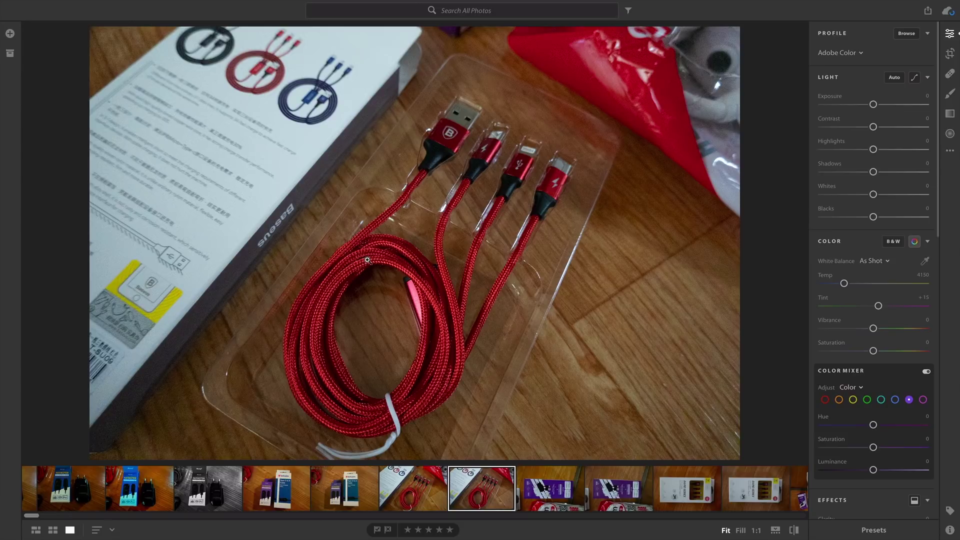
click(367, 260)
click(418, 491)
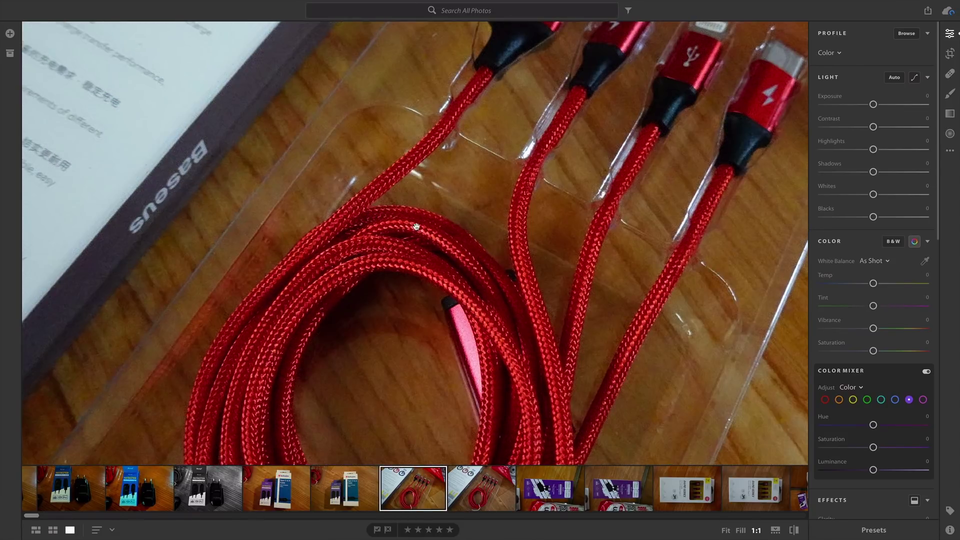
click(476, 487)
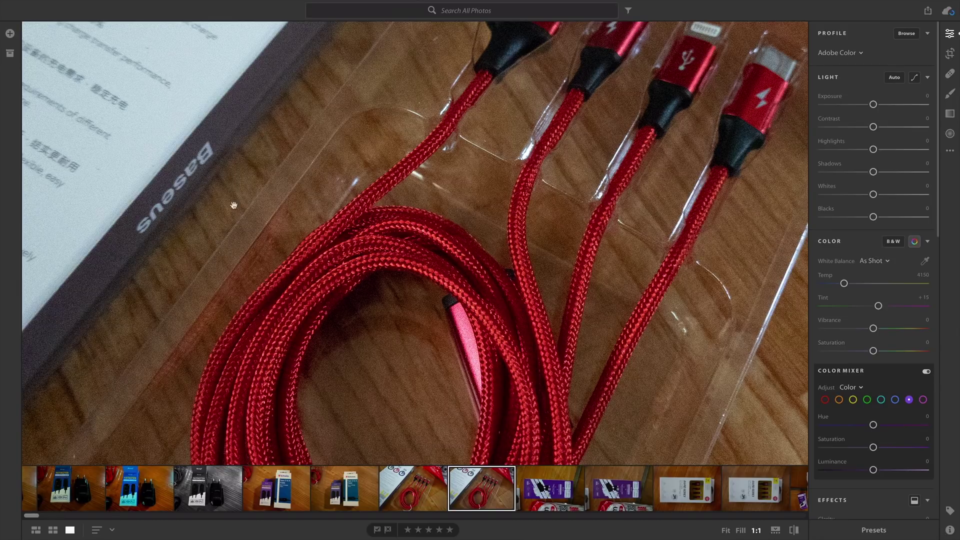
click(419, 490)
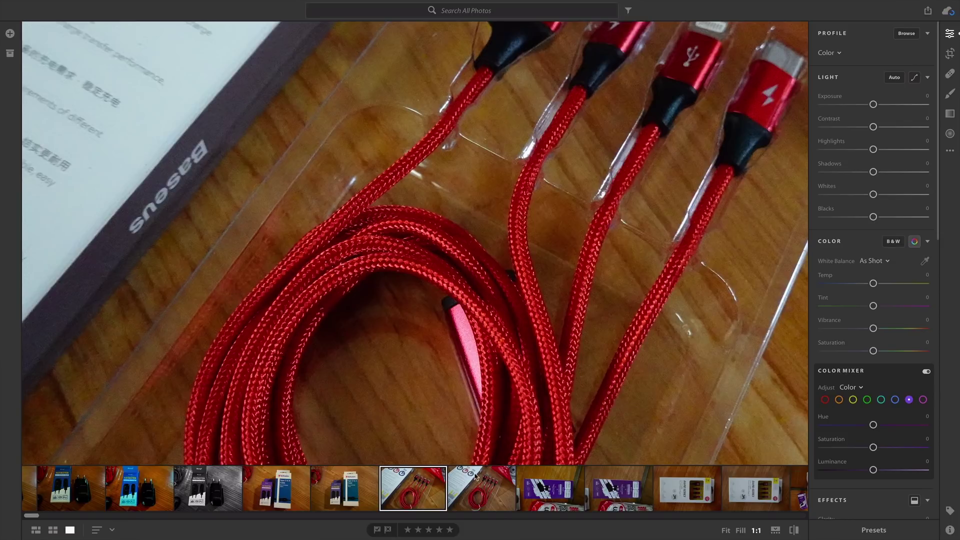
click(474, 486)
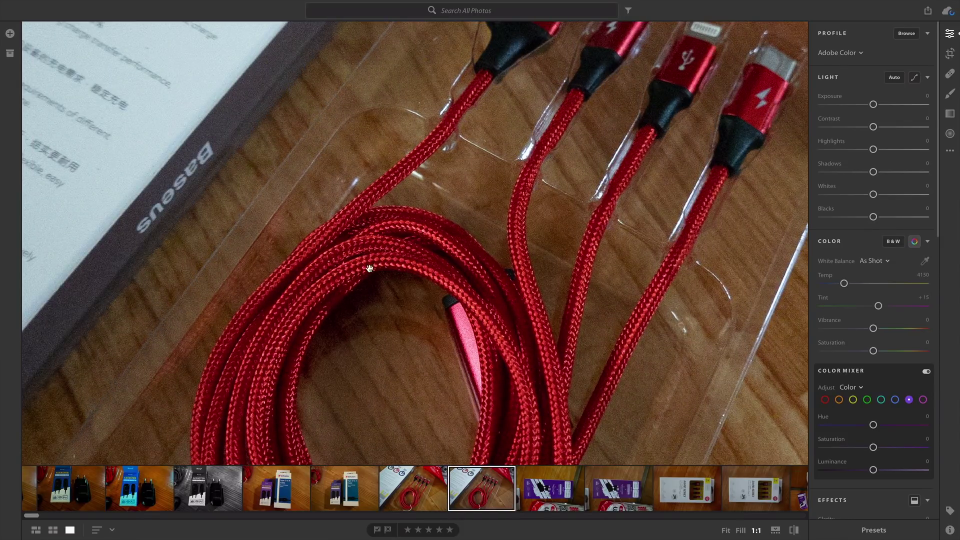
click(590, 161)
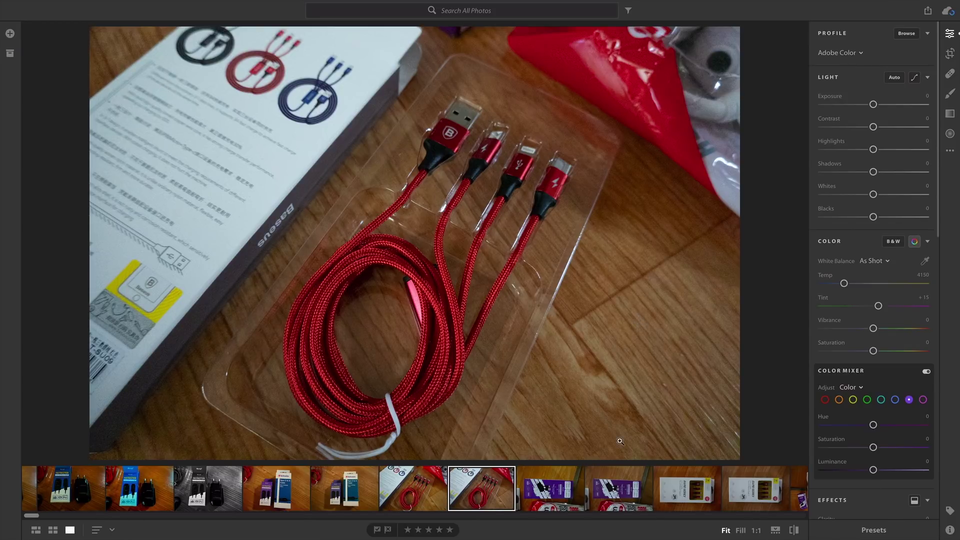
- Paste the copied edit settings, then set Exposure −1.50, Contrast −76 and Shadows +23
key(ctrl+v)
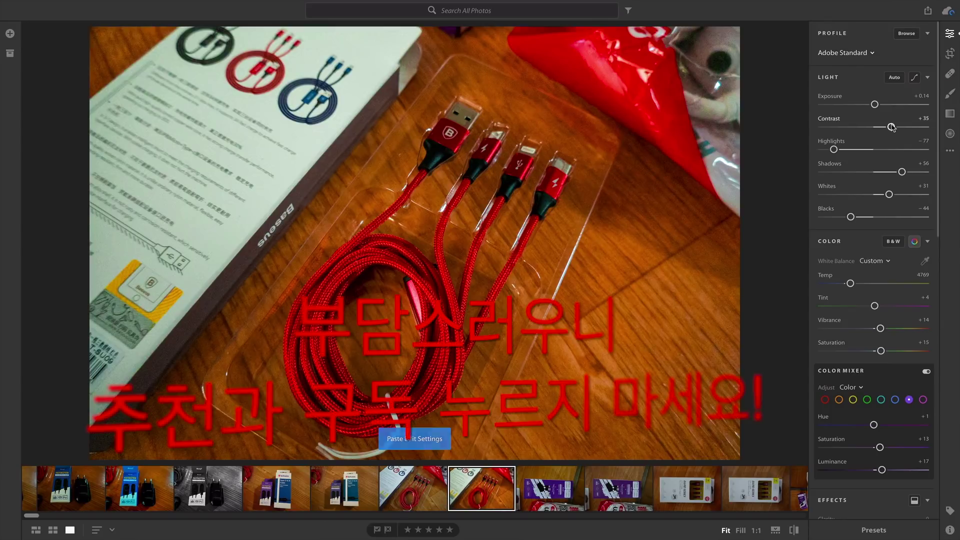
mouse_move(891, 127)
mouse_down()
mouse_move(820, 128)
mouse_move(852, 127)
mouse_move(834, 127)
mouse_move(870, 105)
mouse_move(858, 104)
mouse_up()
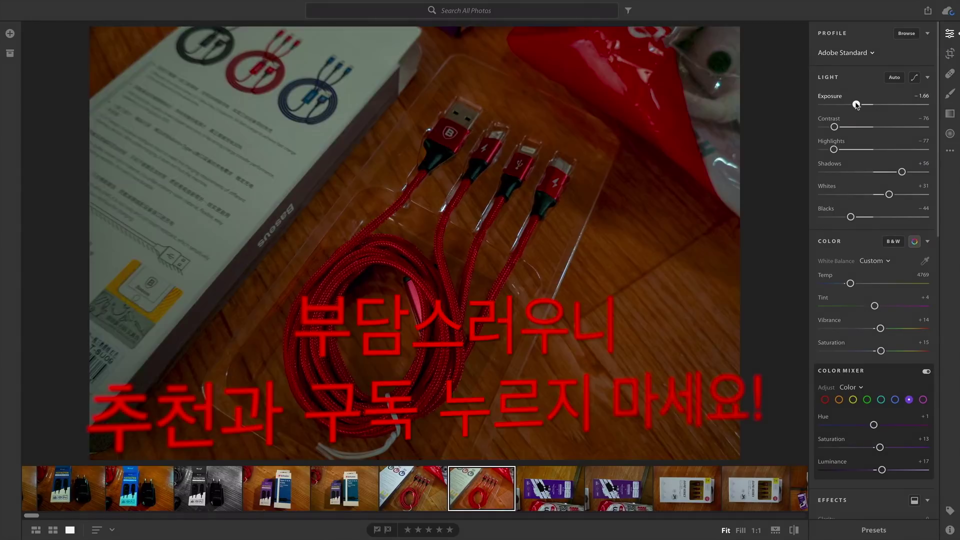
drag(902, 172, 884, 173)
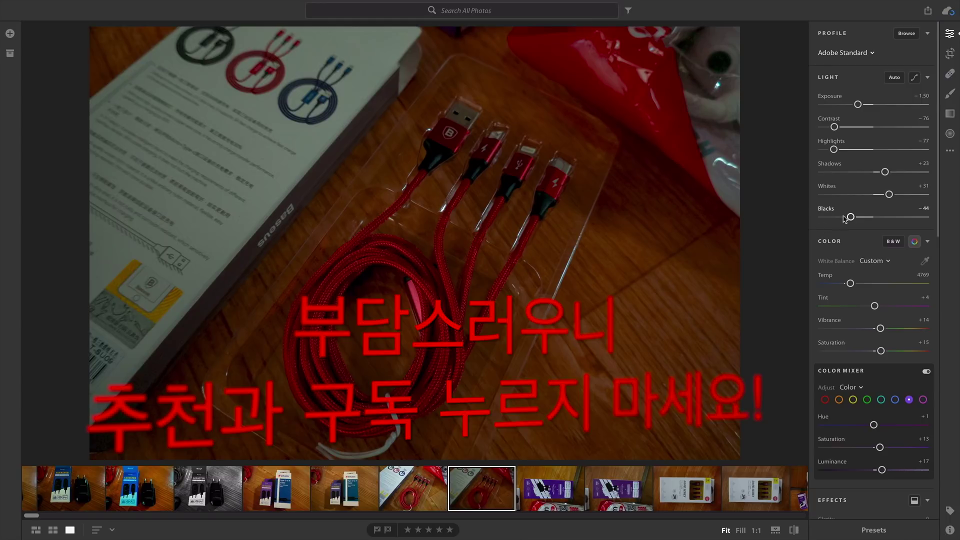